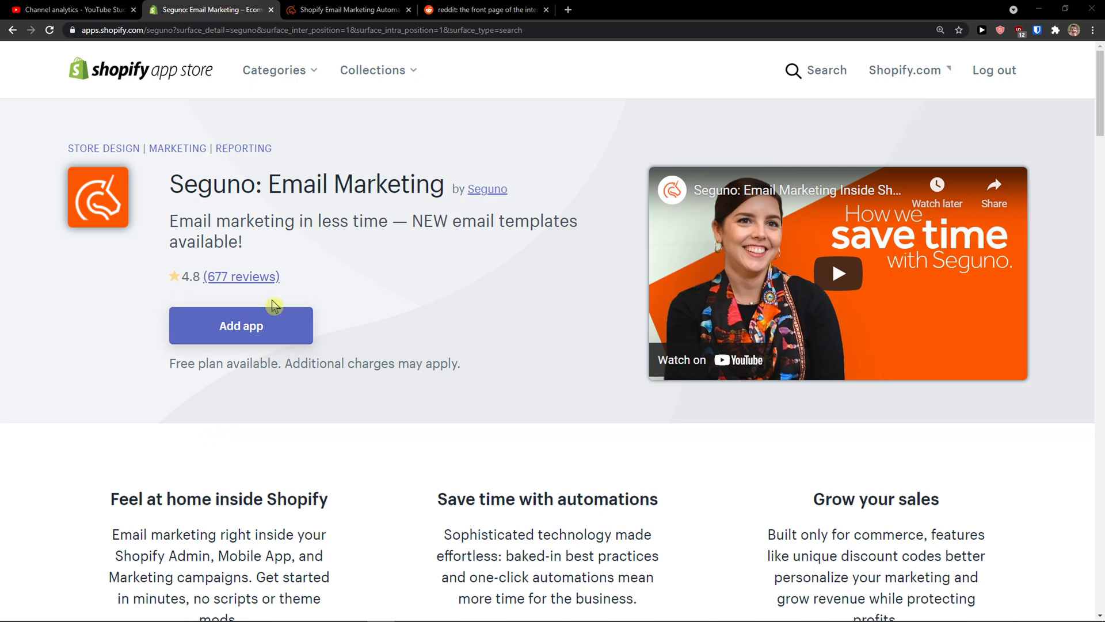
Start installing Seguno: Email Marketing from its App Store listing and review the requested permissions.
click(255, 323)
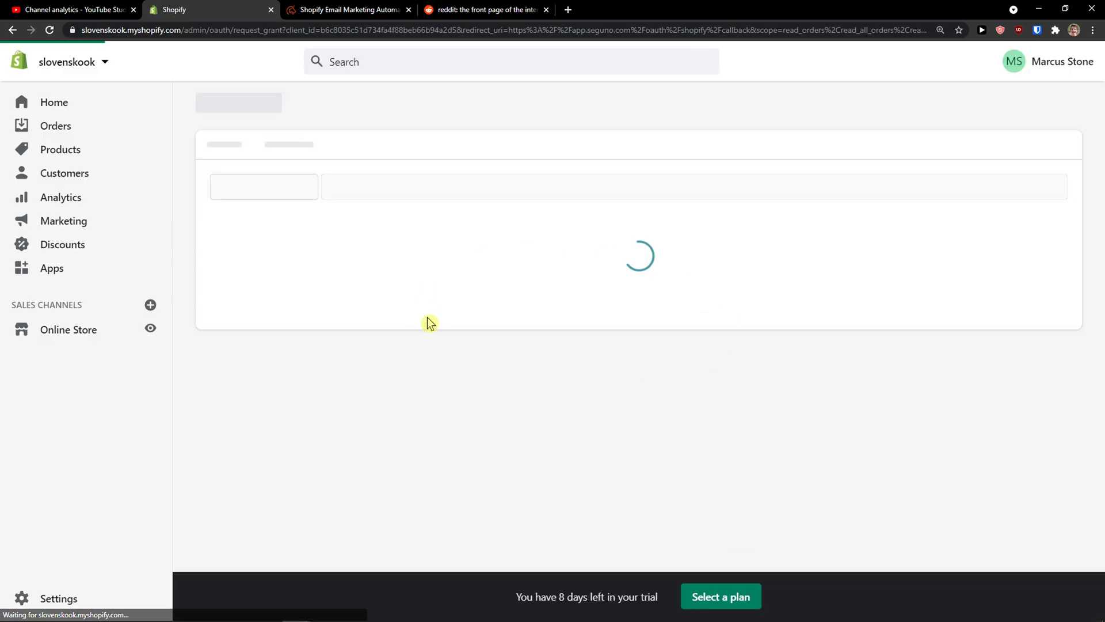
scroll(989, 464, down, 4)
Approve the permissions and install Seguno, then glance over the loading app page.
click(844, 568)
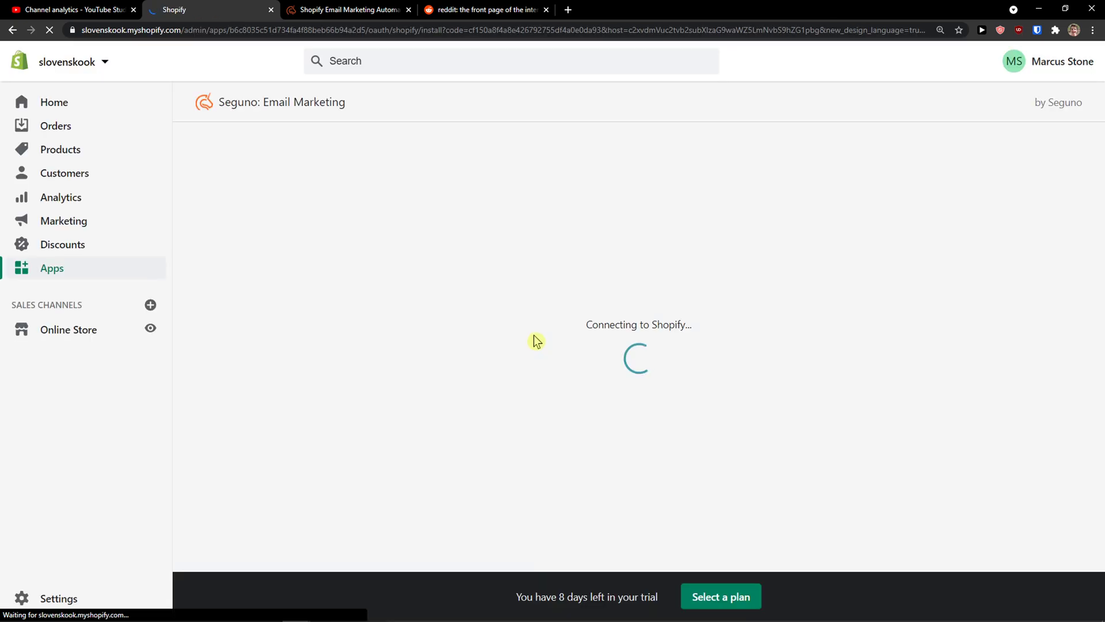
scroll(461, 291, down, 1)
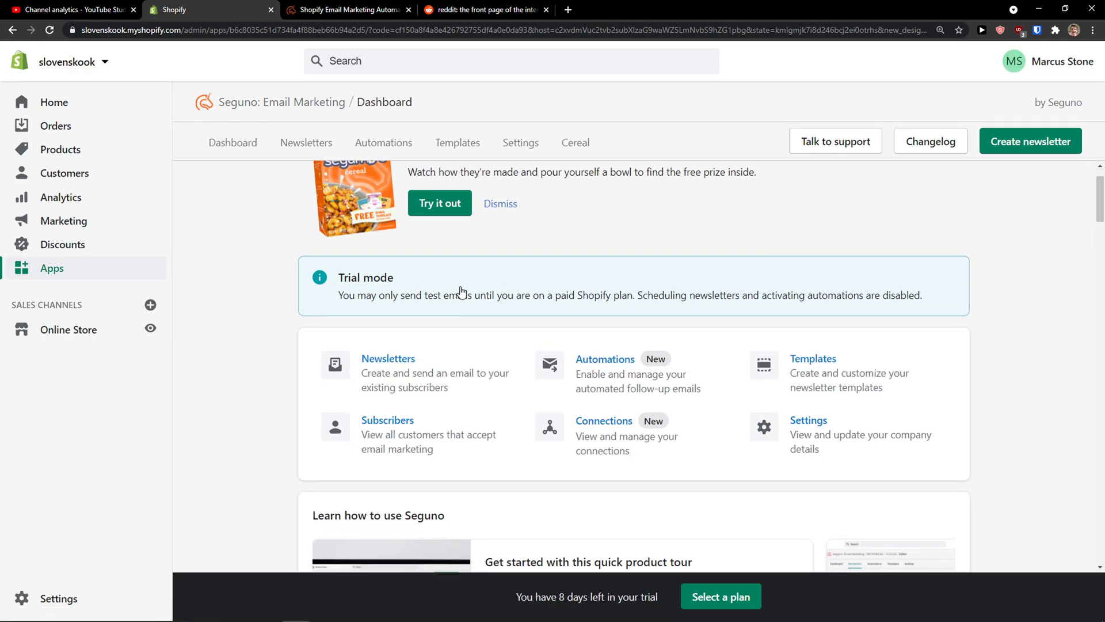
scroll(477, 289, up, 1)
scroll(466, 289, down, 2)
scroll(466, 289, up, 2)
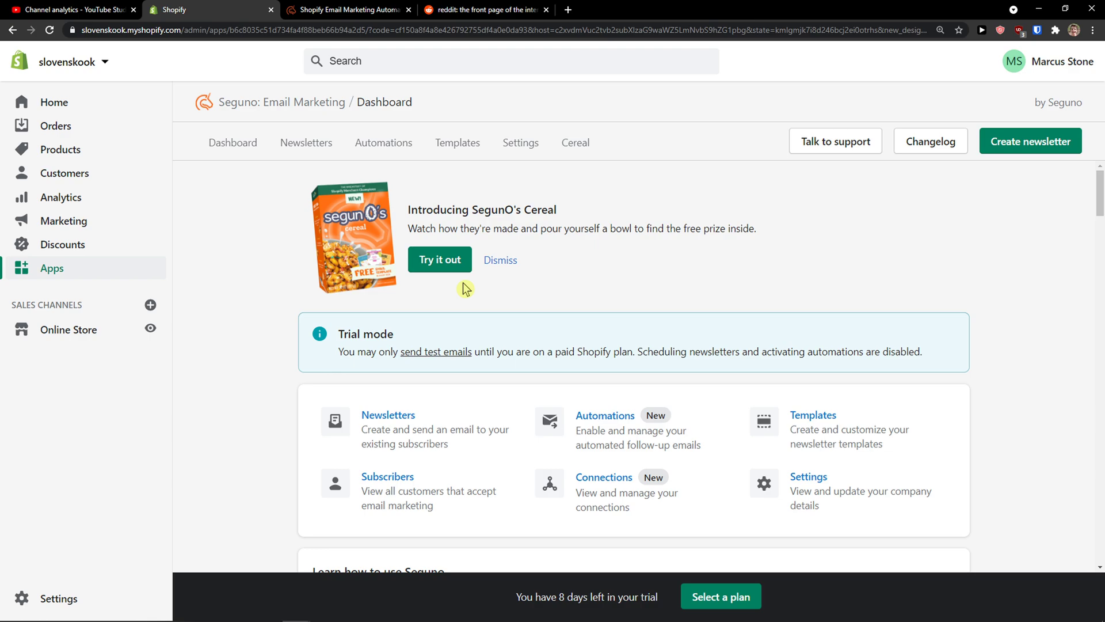
scroll(455, 274, down, 9)
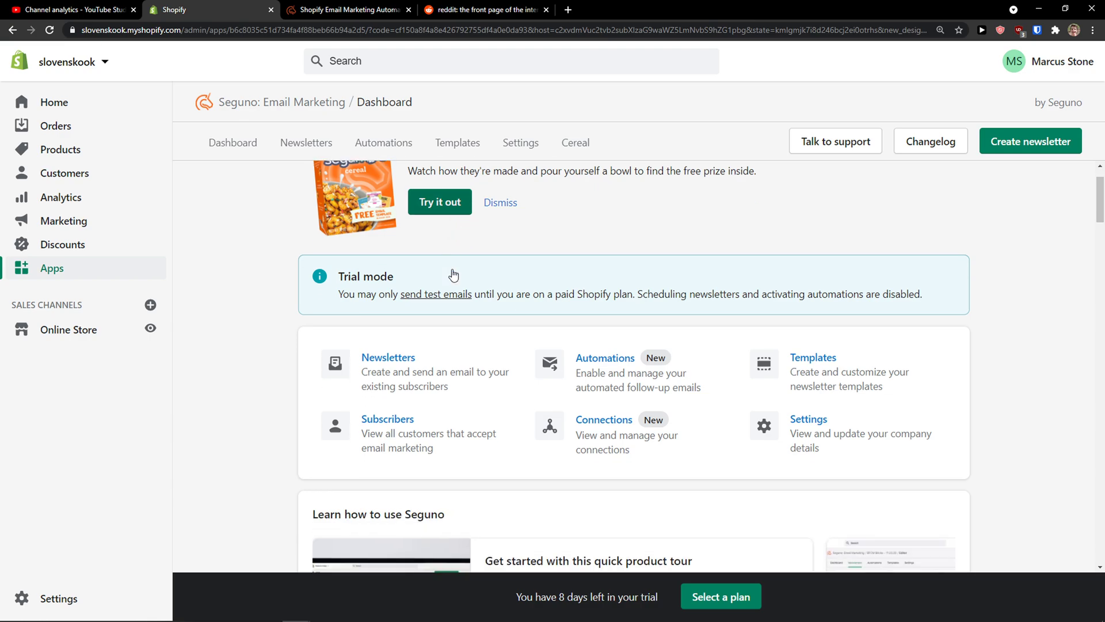
scroll(433, 288, up, 7)
scroll(367, 236, up, 2)
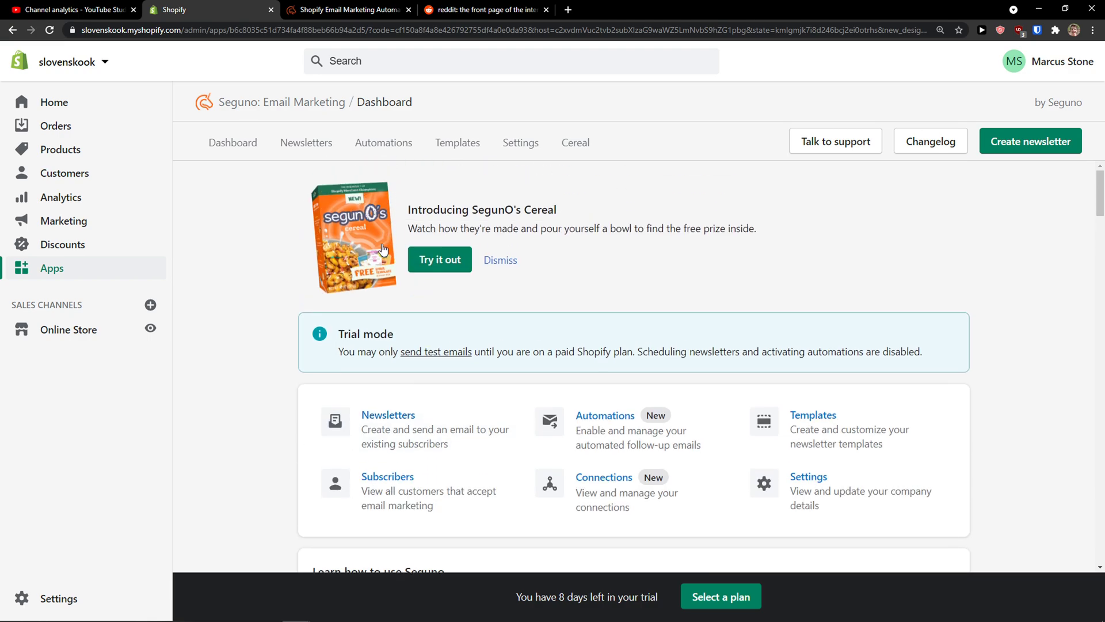
Reload the Dashboard and scroll through its trial notice (8 days left) and feature sections.
click(229, 145)
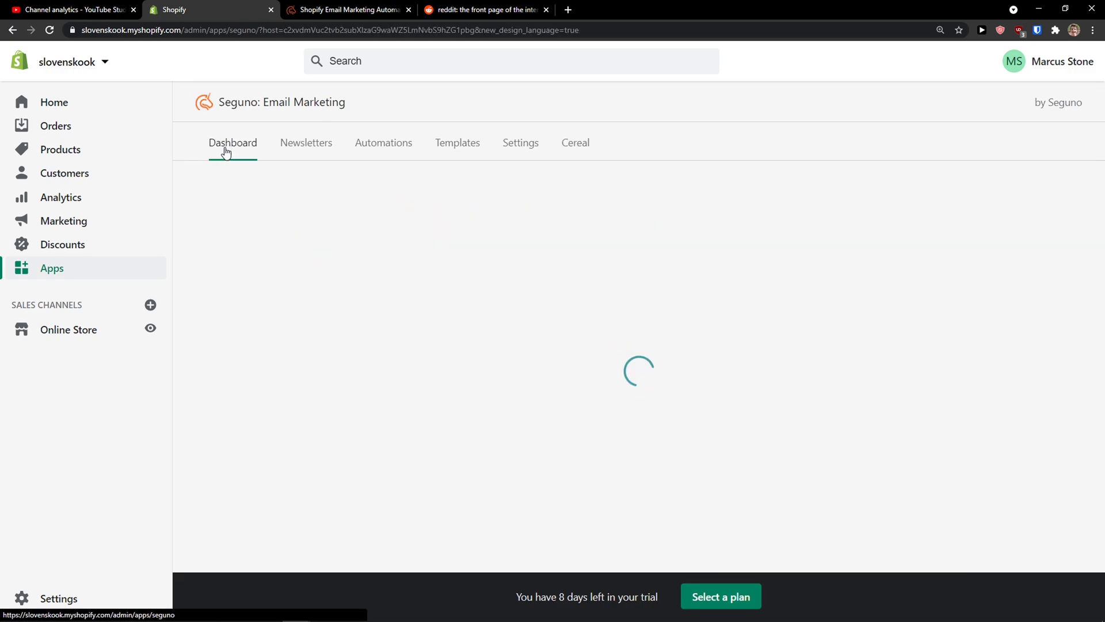
scroll(270, 214, down, 3)
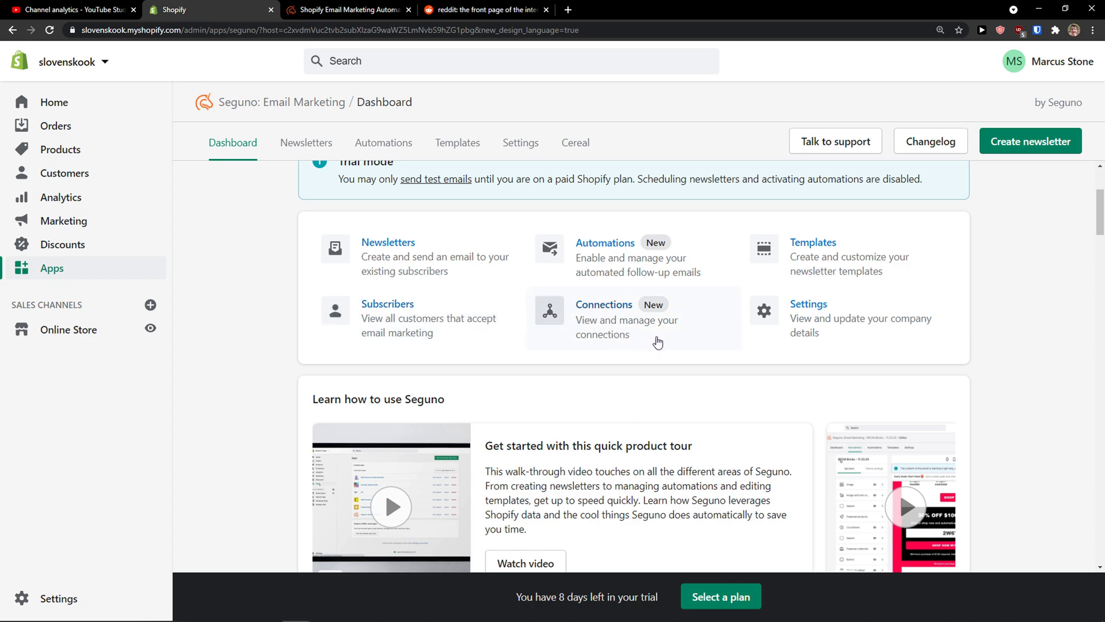
scroll(794, 338, down, 6)
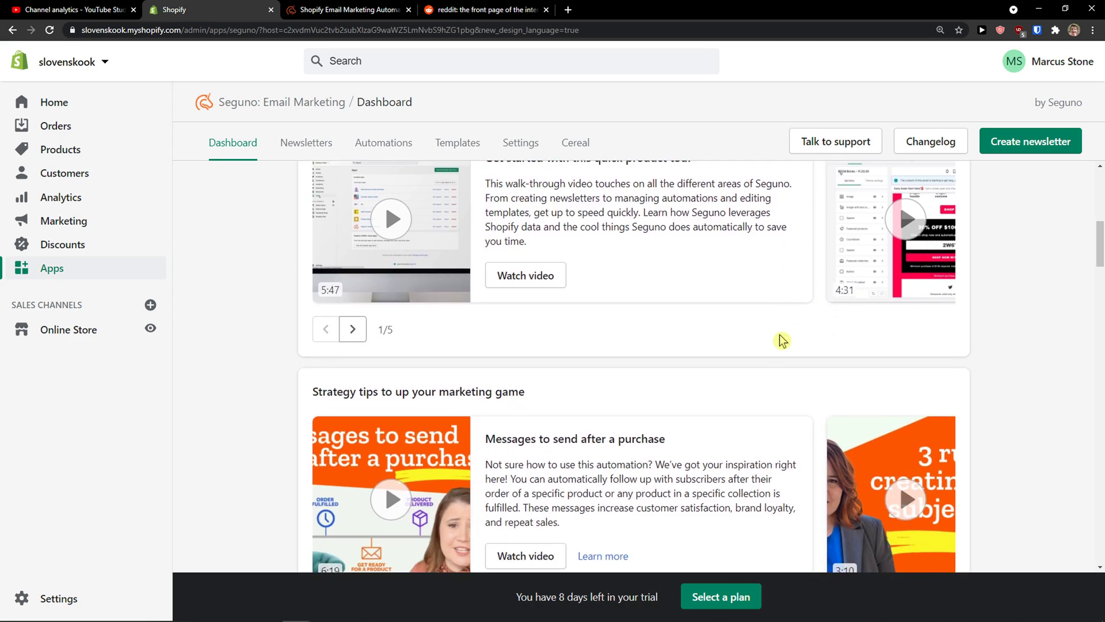
scroll(771, 338, down, 12)
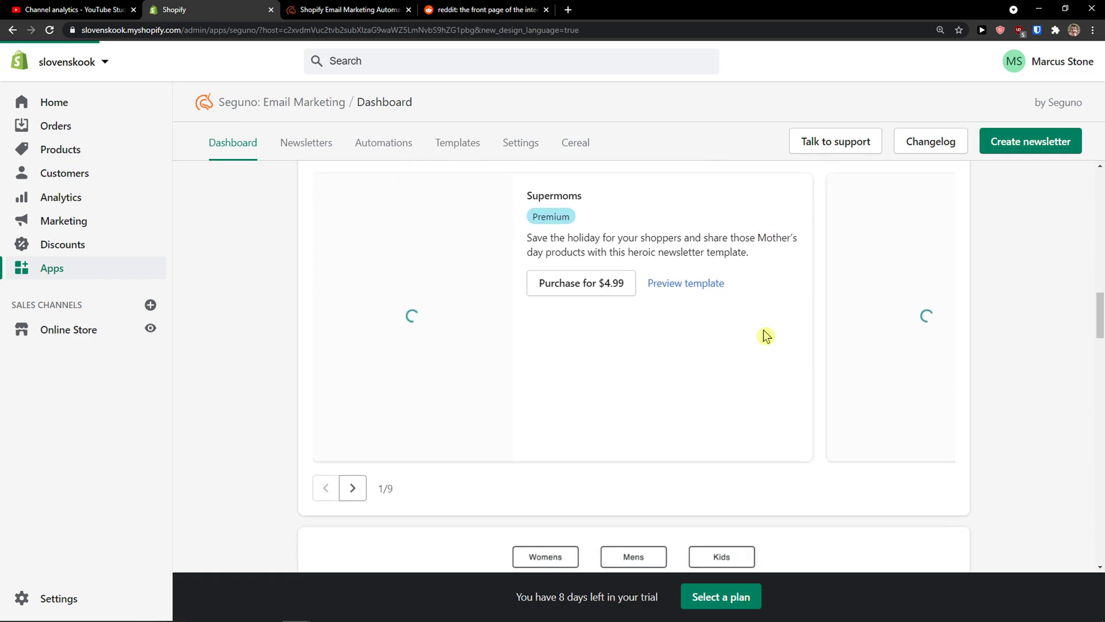
scroll(765, 336, down, 5)
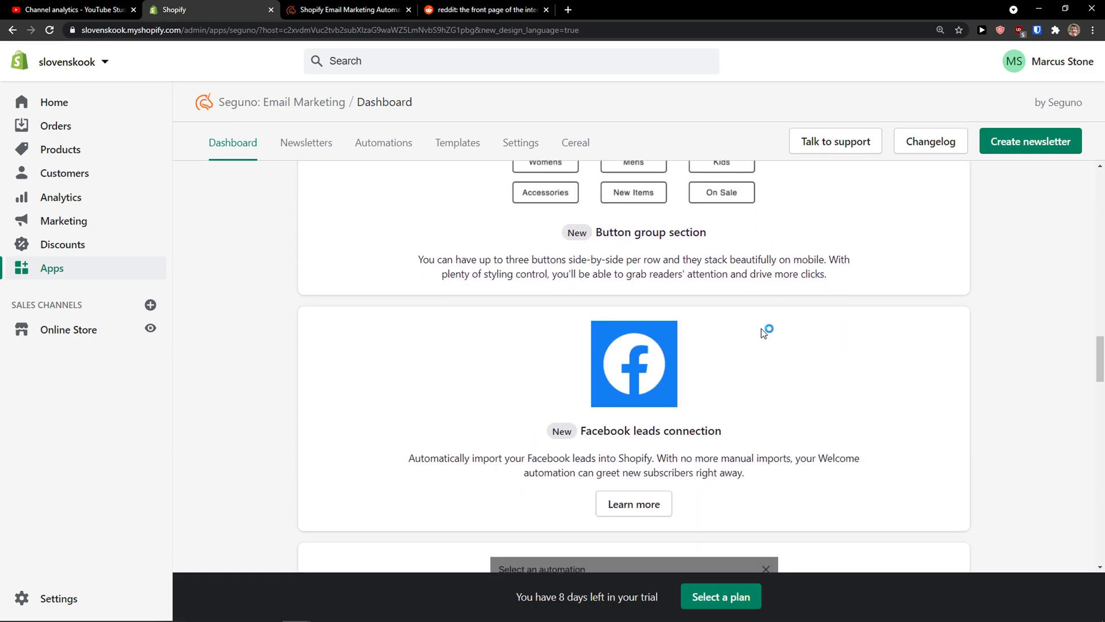
scroll(760, 331, down, 3)
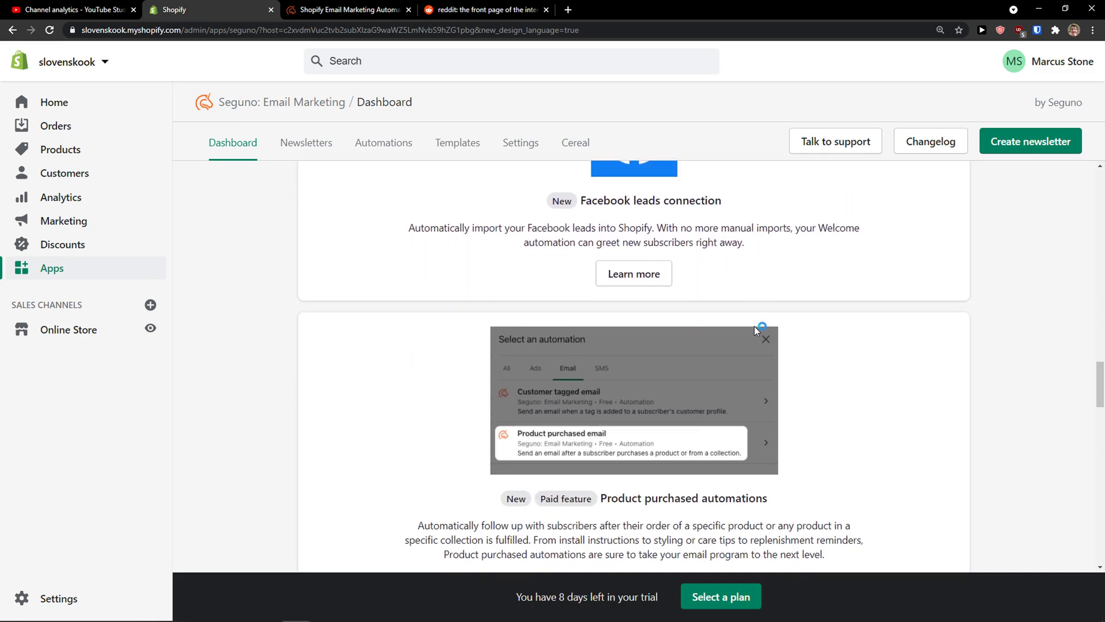
scroll(730, 316, down, 3)
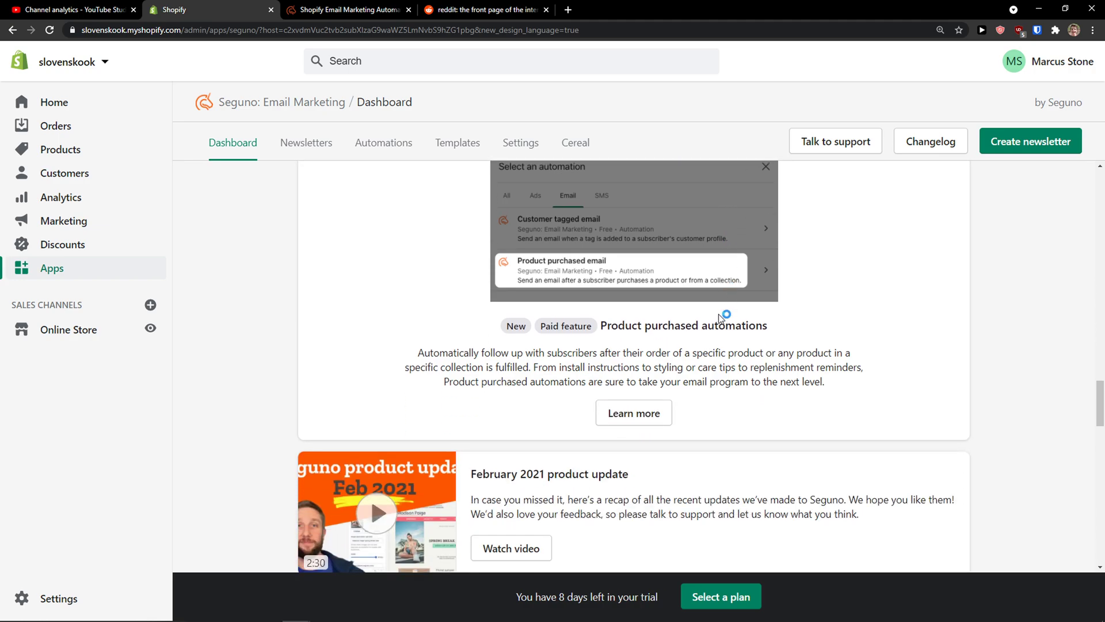
scroll(716, 314, down, 7)
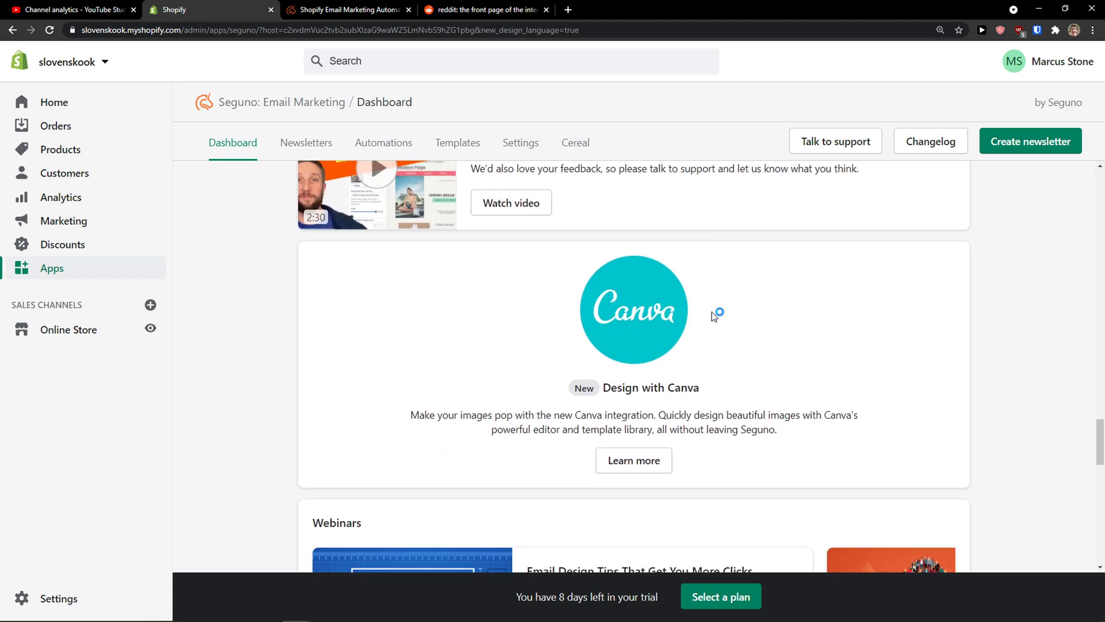
scroll(712, 313, down, 1)
scroll(714, 312, down, 6)
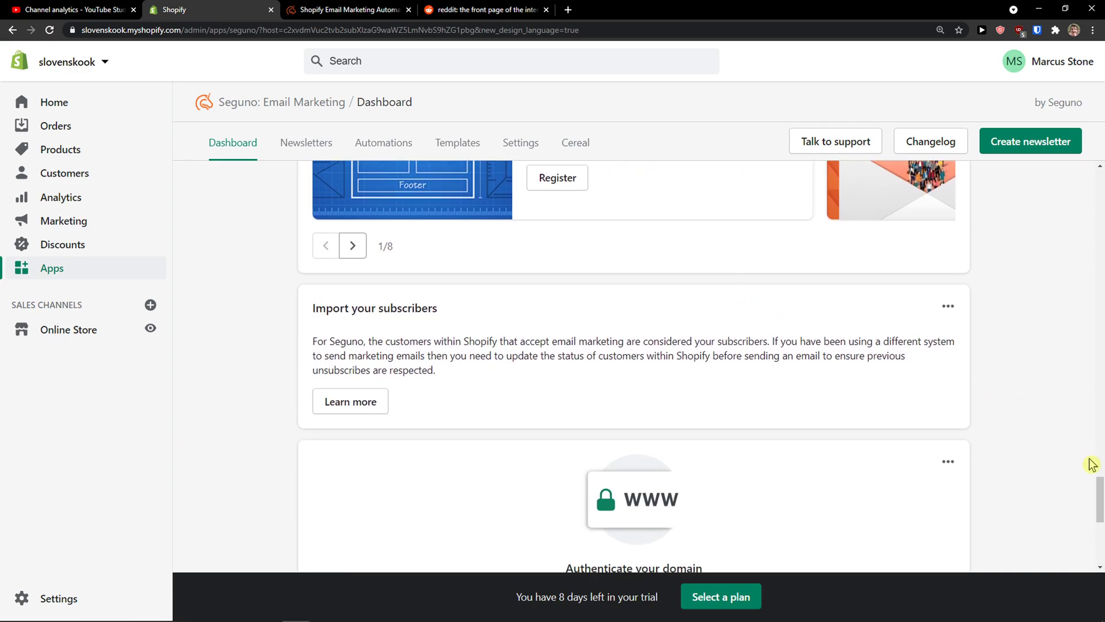
drag(1093, 465, 1065, 193)
key(ctrl+plus)
key(ctrl+plus)
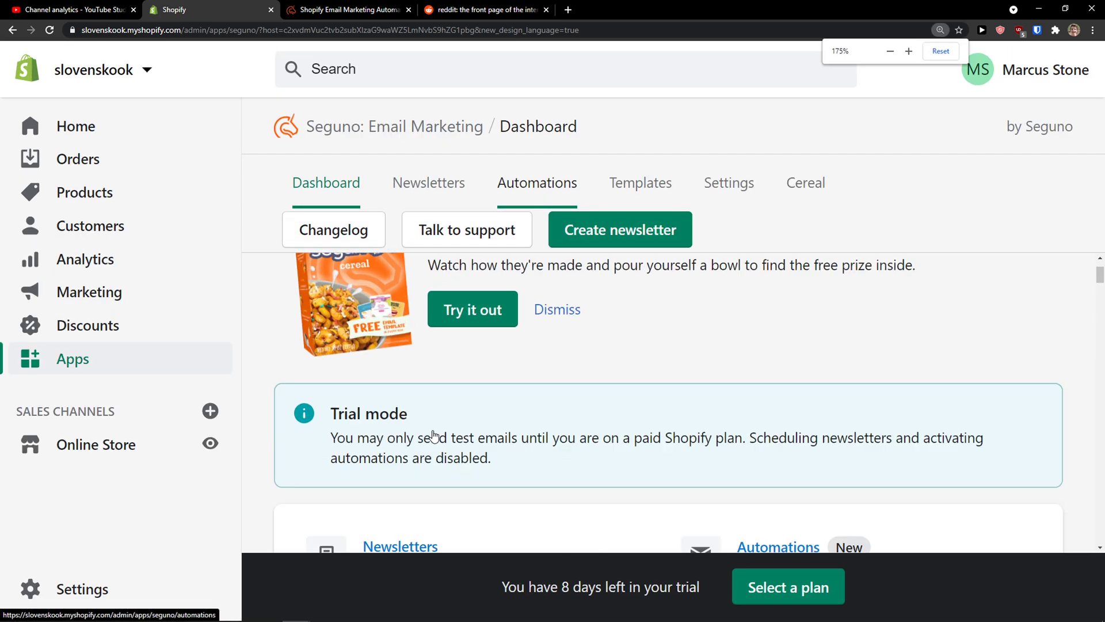
scroll(432, 437, down, 3)
key(ctrl+minus)
scroll(437, 412, up, 1)
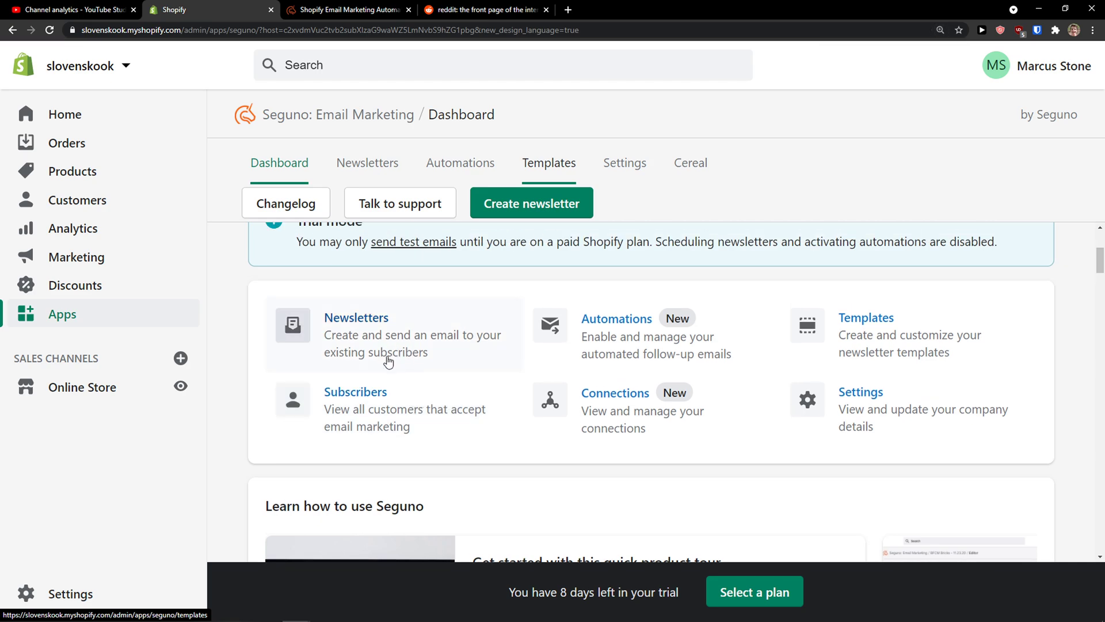
Go to the store's subscribers and start a new customer record.
click(421, 412)
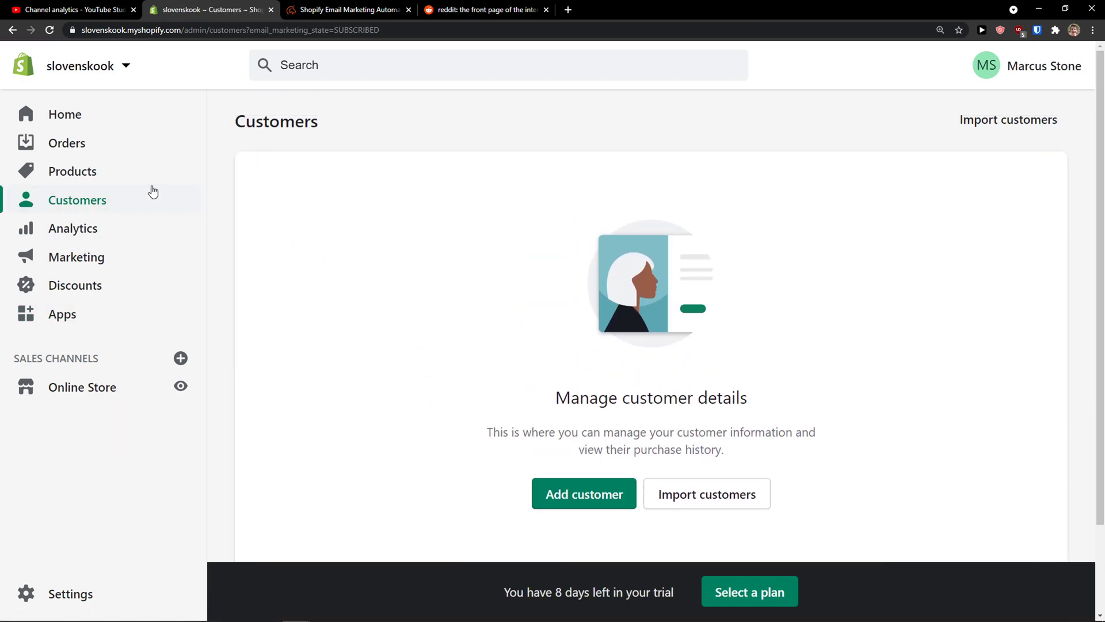
scroll(570, 415, down, 1)
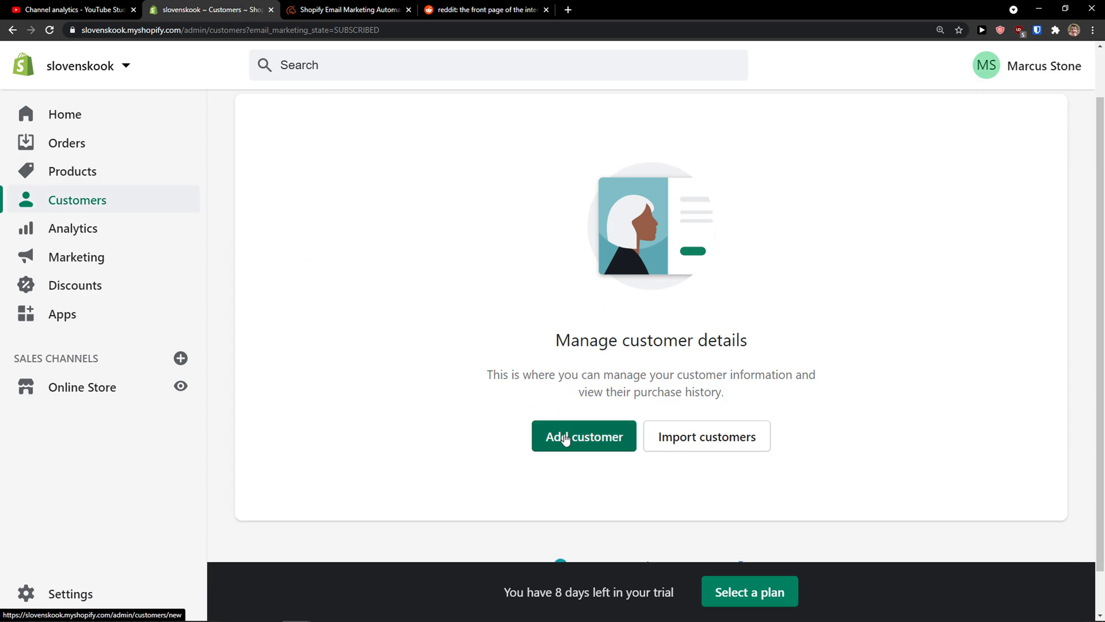
click(565, 439)
scroll(493, 422, down, 3)
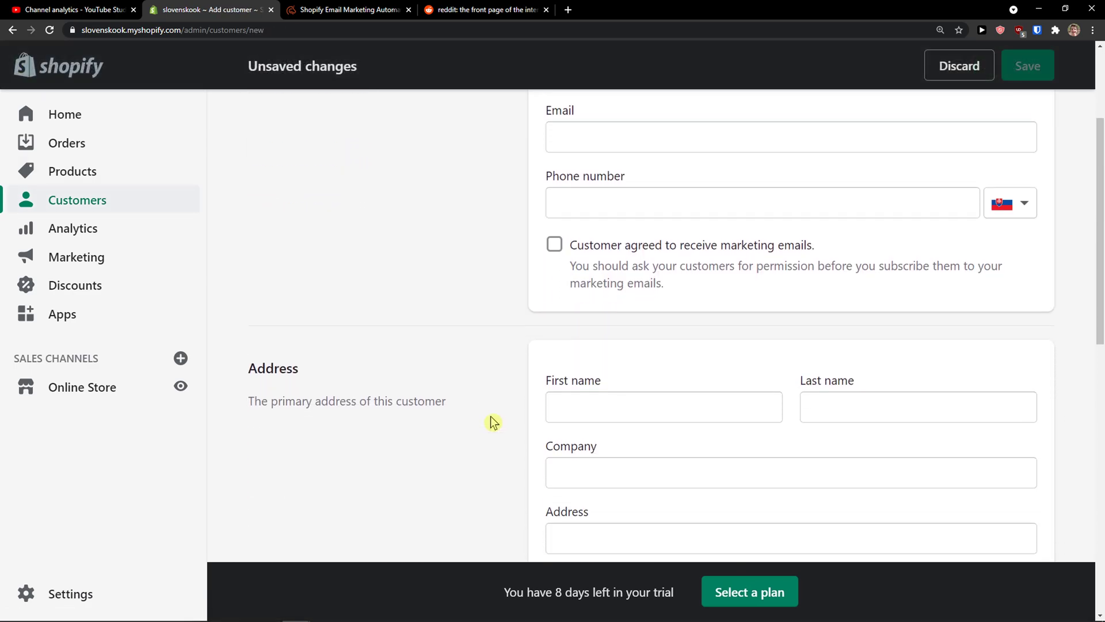
scroll(493, 422, down, 3)
scroll(486, 420, up, 6)
Autofill the customer's name, email, phone and default address, then save the customer.
click(633, 245)
click(637, 274)
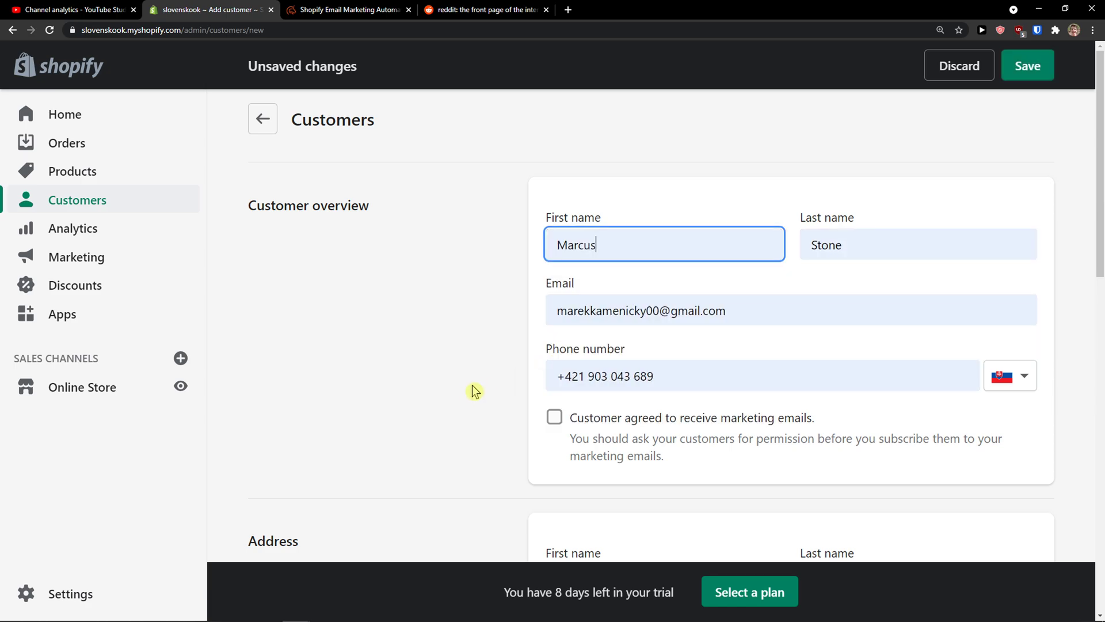
scroll(464, 393, down, 5)
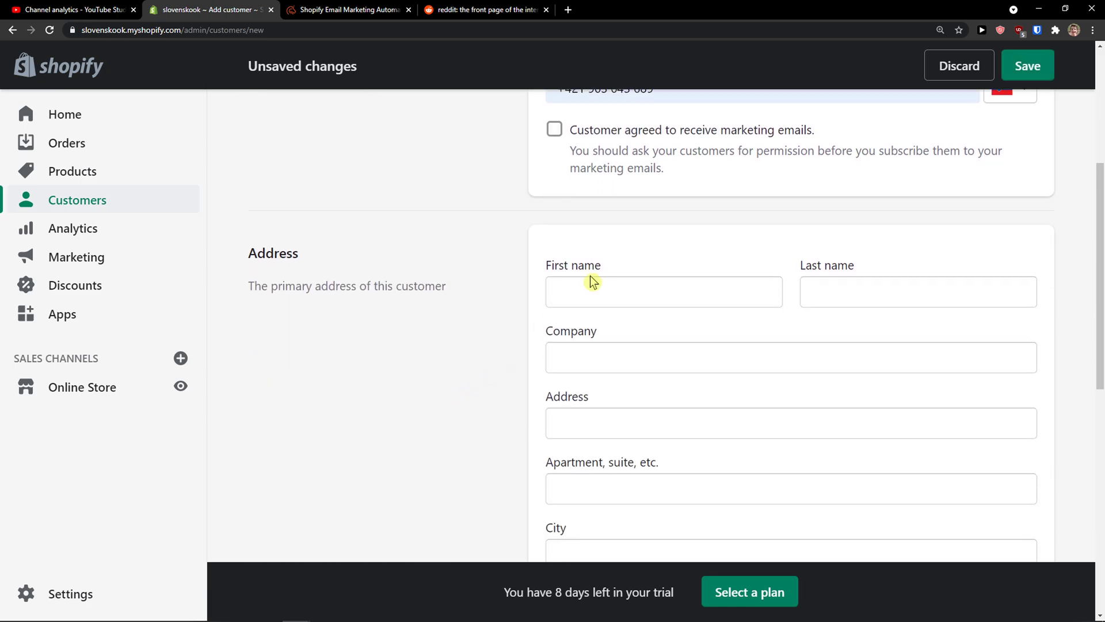
click(593, 290)
click(594, 327)
scroll(484, 362, down, 9)
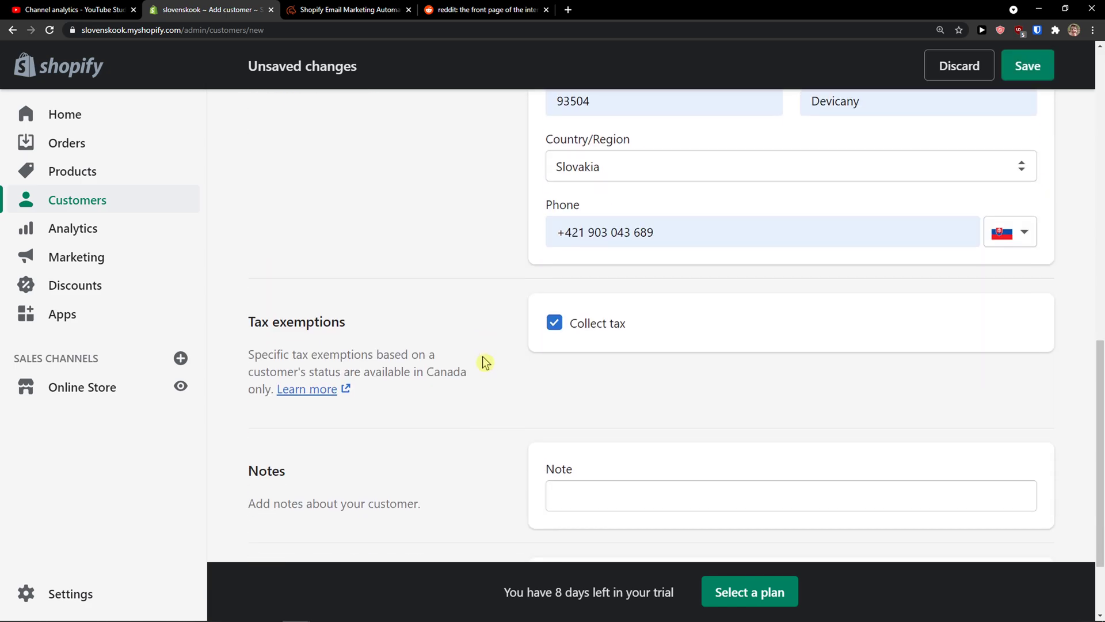
scroll(486, 363, down, 2)
scroll(512, 288, up, 9)
scroll(533, 243, up, 6)
click(1027, 66)
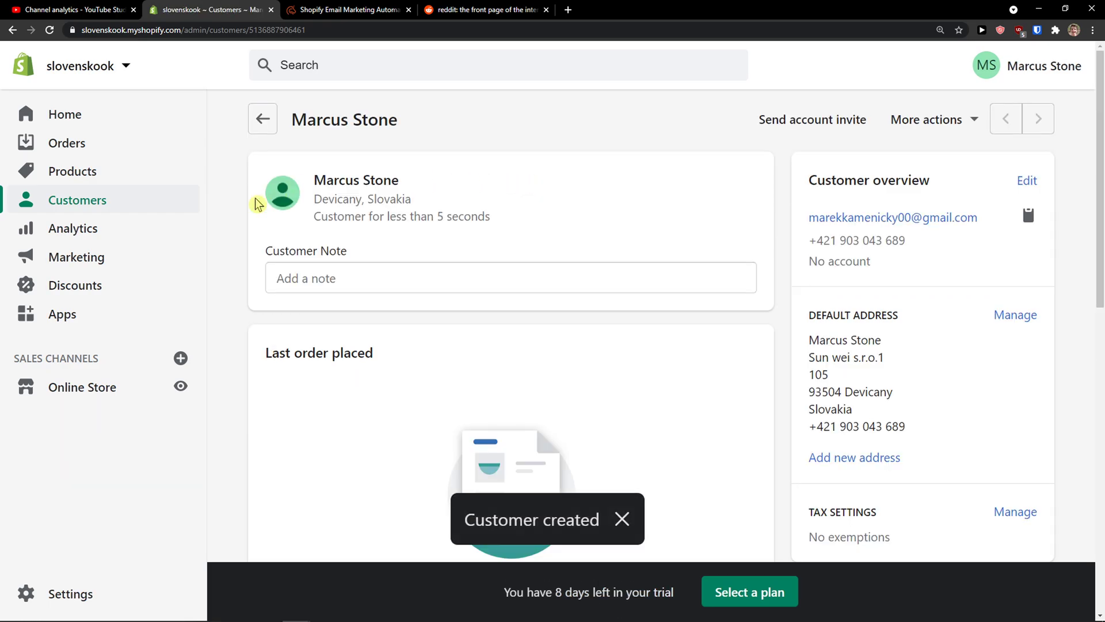
Open Seguno: Email Marketing from the store's Apps list.
click(85, 313)
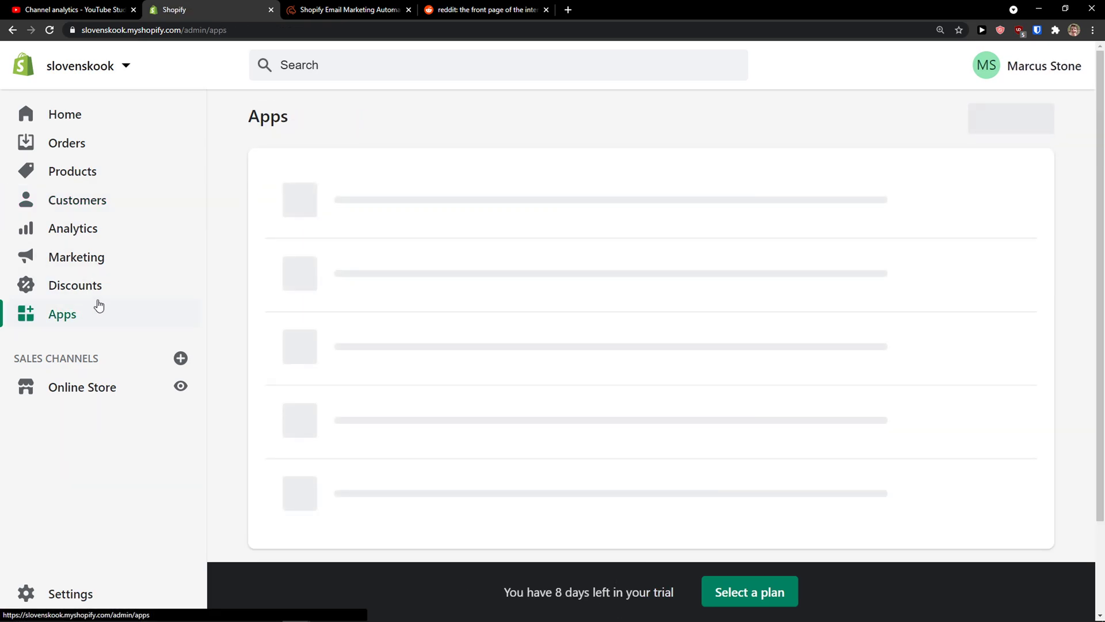
scroll(224, 265, down, 13)
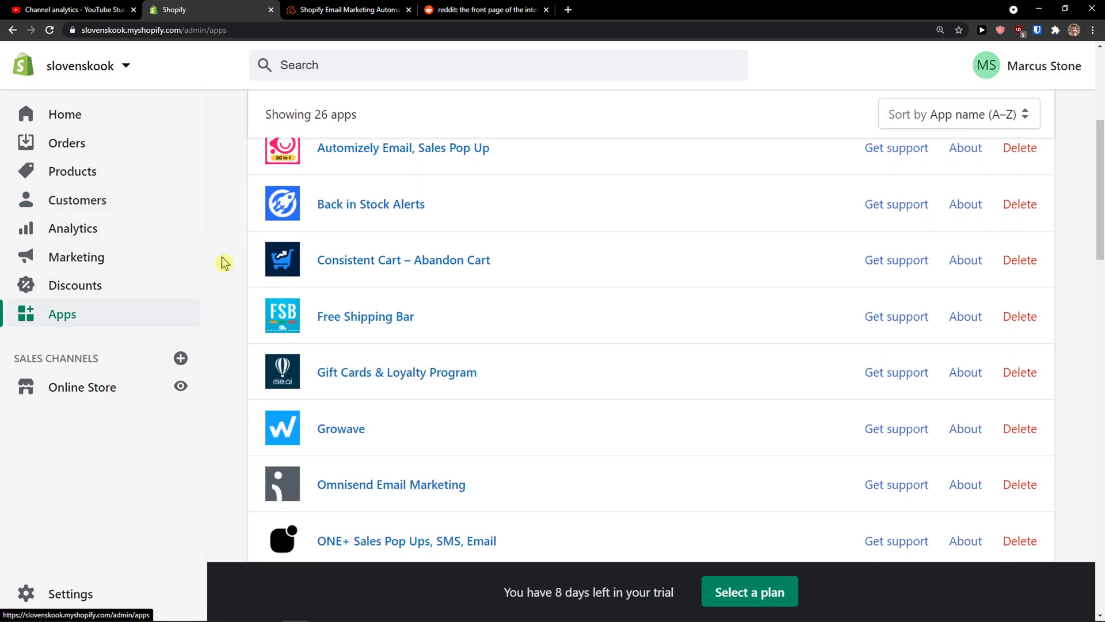
scroll(225, 263, down, 6)
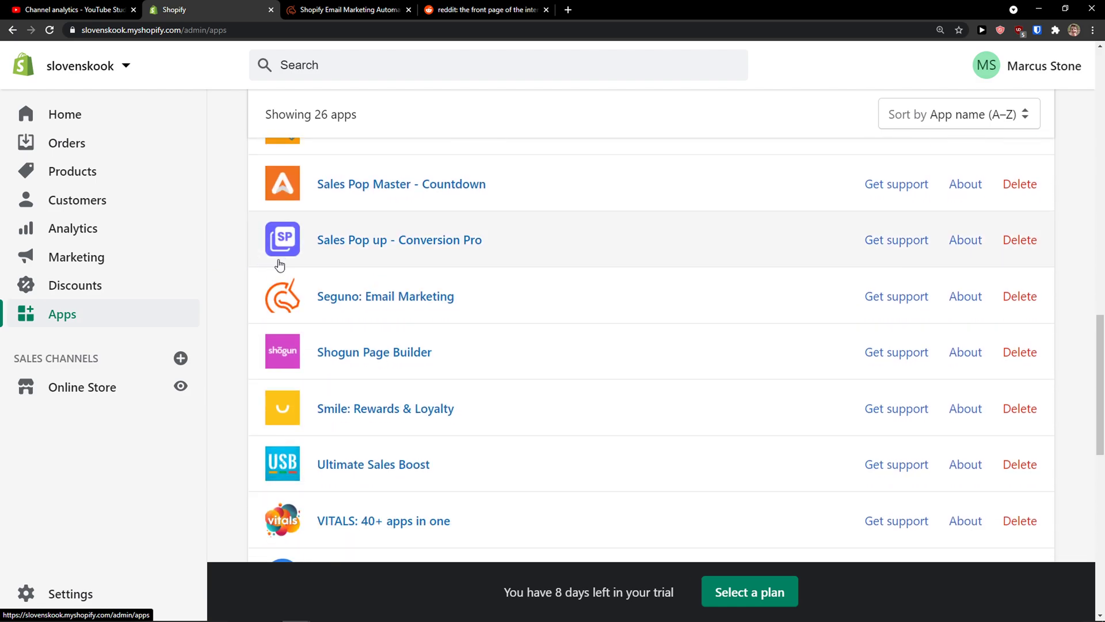
click(288, 298)
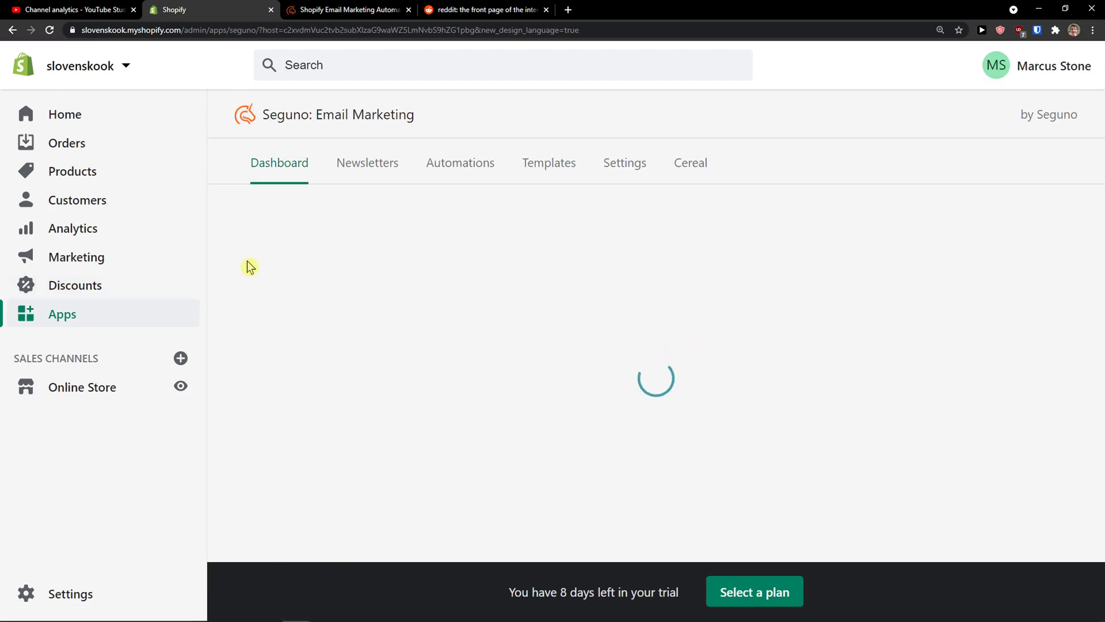
scroll(240, 262, down, 4)
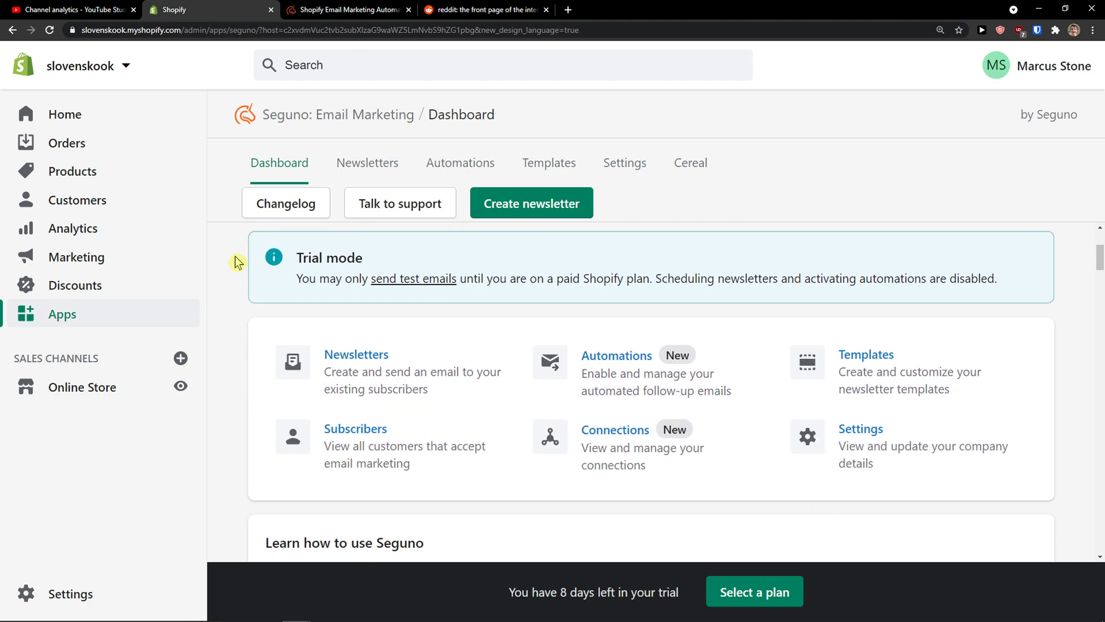
Go to the Newsletters page, which has no newsletters yet.
click(351, 160)
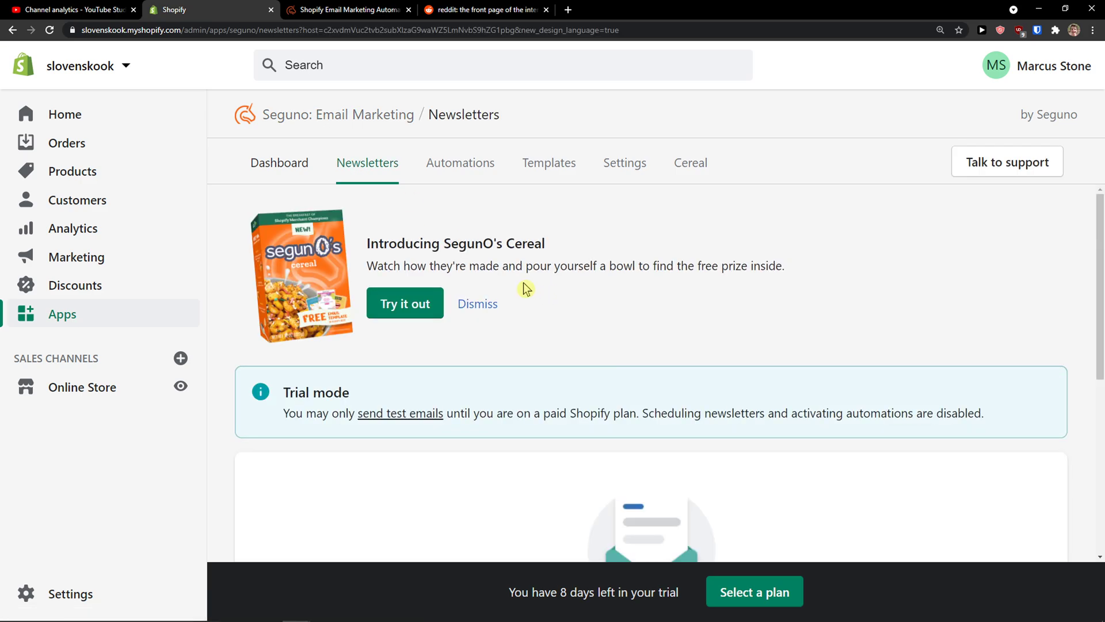
scroll(523, 288, down, 3)
scroll(516, 278, up, 2)
scroll(503, 276, up, 1)
scroll(500, 273, down, 5)
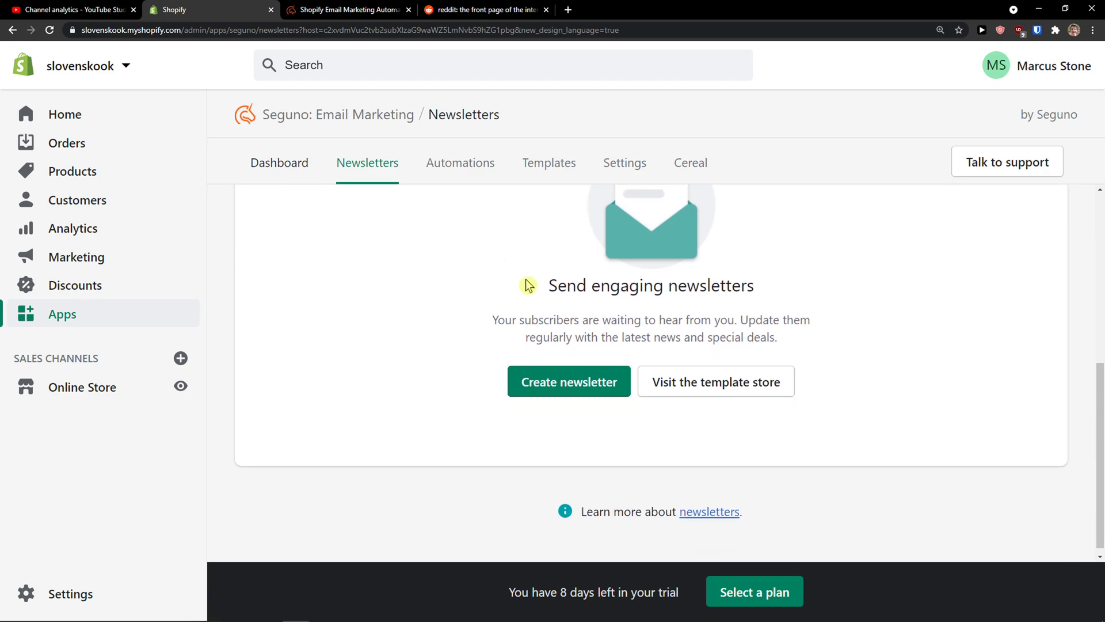
Start a new newsletter and browse the starting templates with the page zoomed out.
click(566, 383)
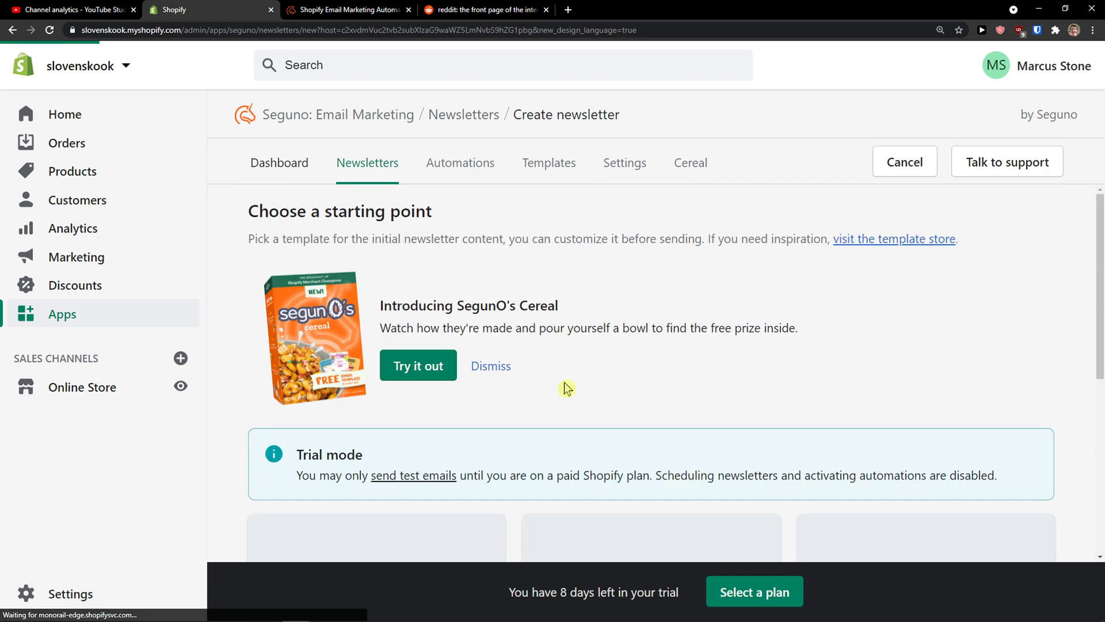
scroll(564, 387, down, 6)
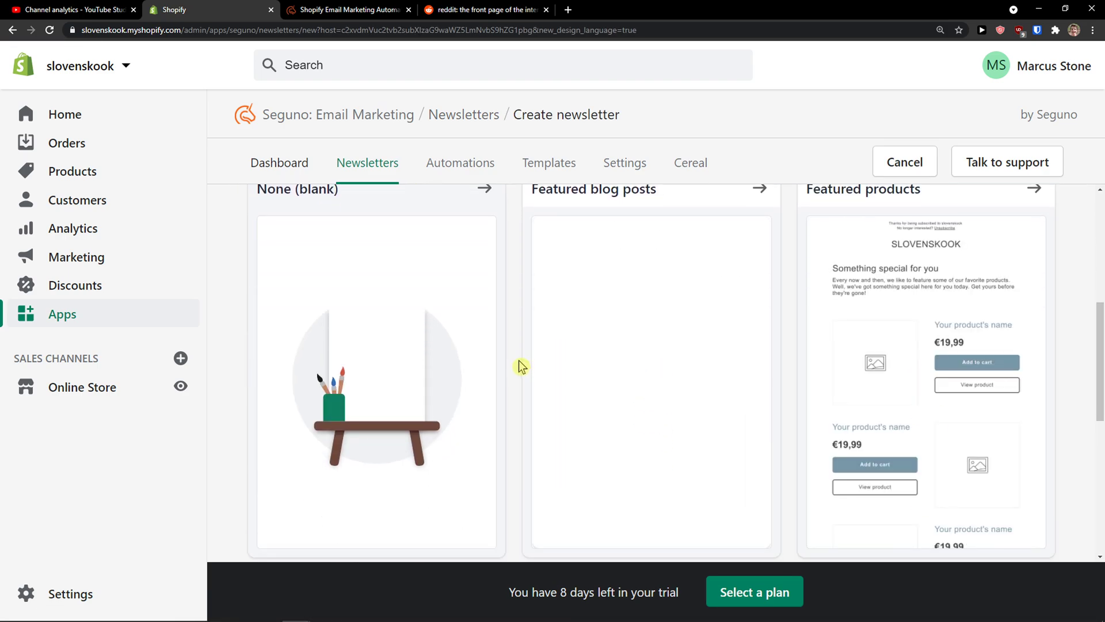
key(ctrl+minus)
scroll(518, 360, down, 5)
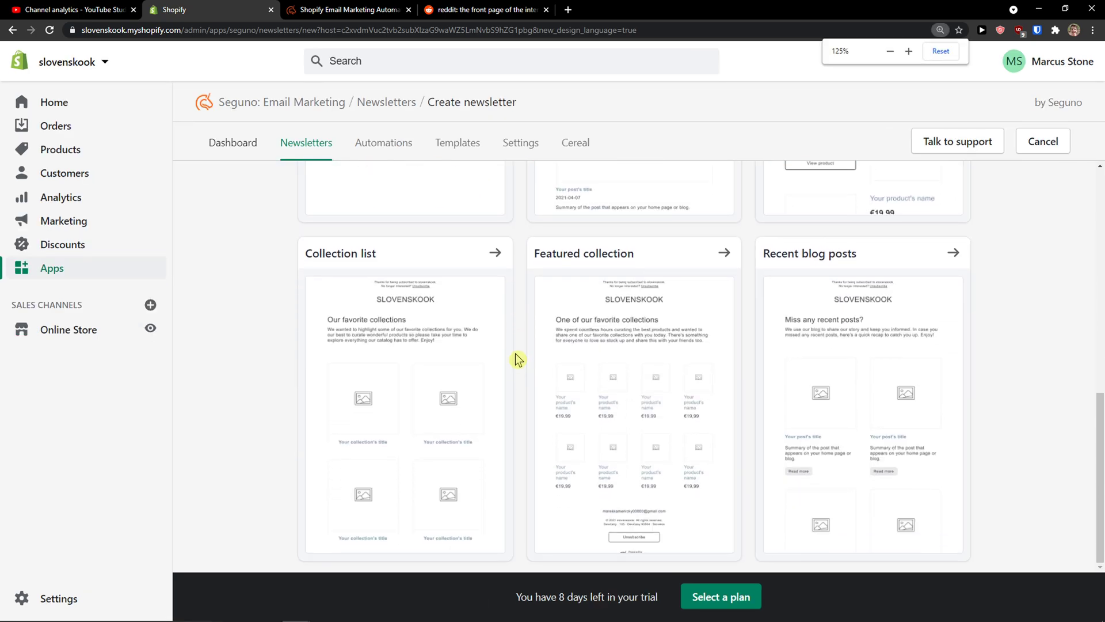
scroll(518, 359, up, 8)
scroll(516, 358, down, 6)
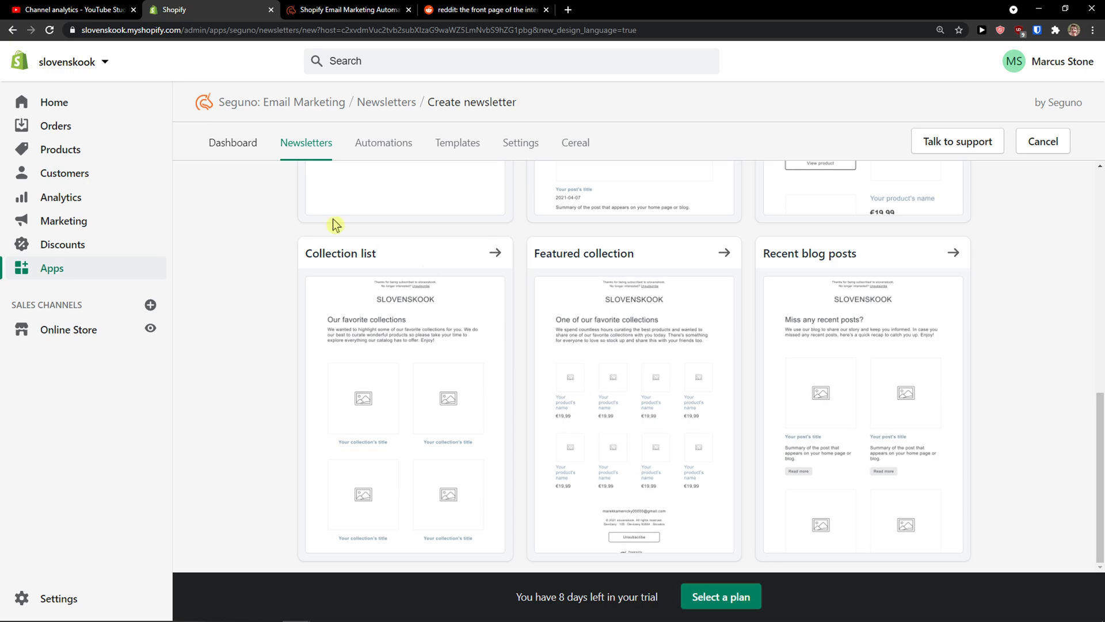
click(12, 30)
scroll(595, 335, down, 4)
click(680, 422)
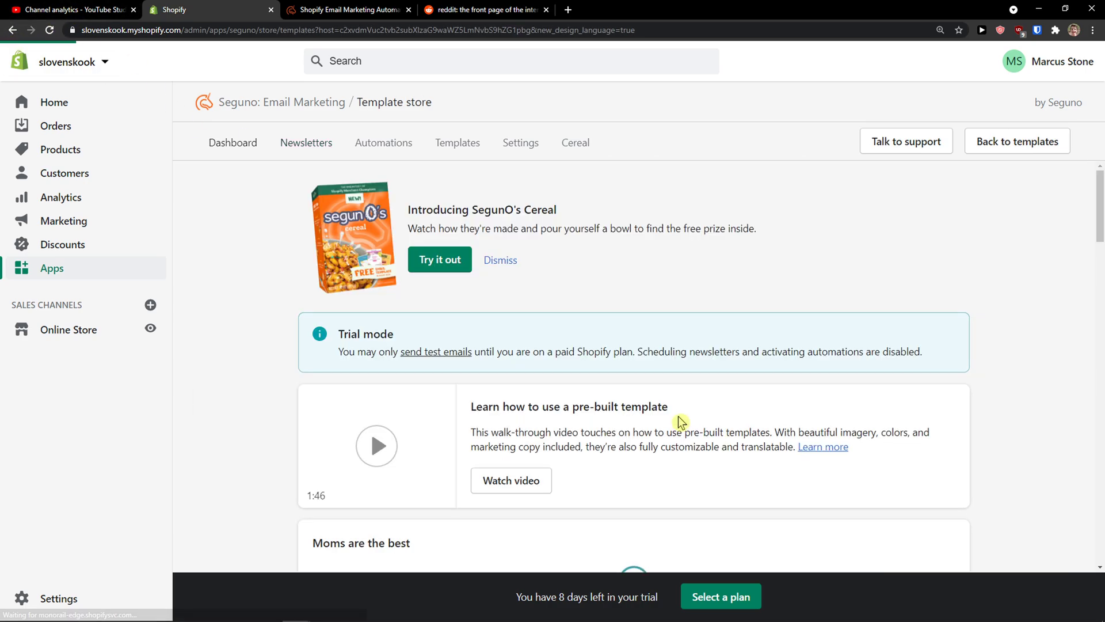
scroll(661, 412, down, 4)
scroll(646, 397, down, 4)
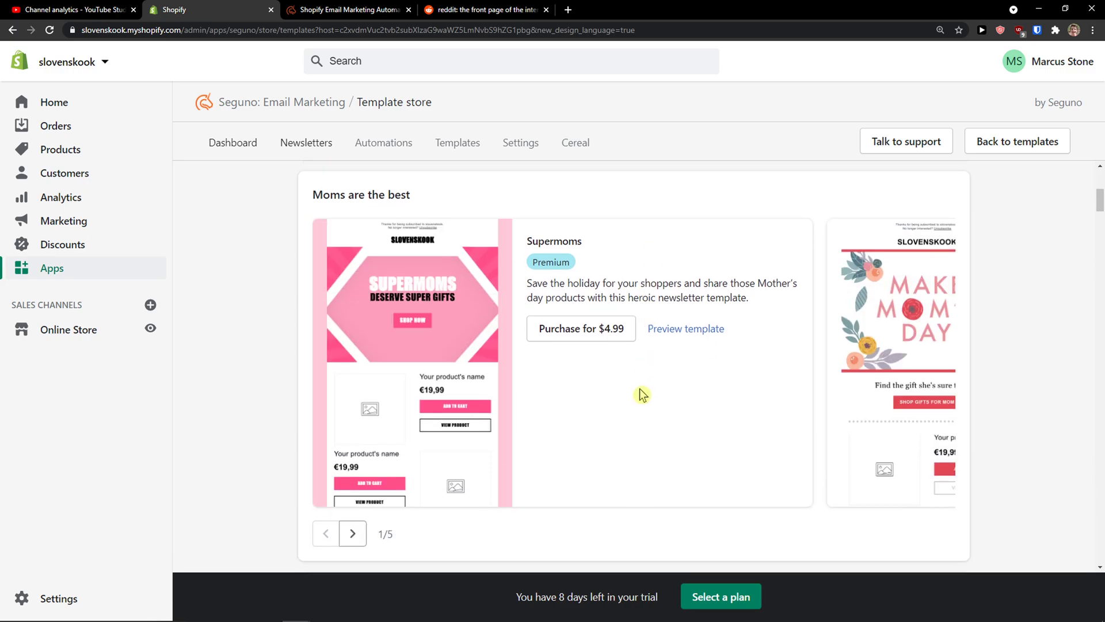
click(353, 423)
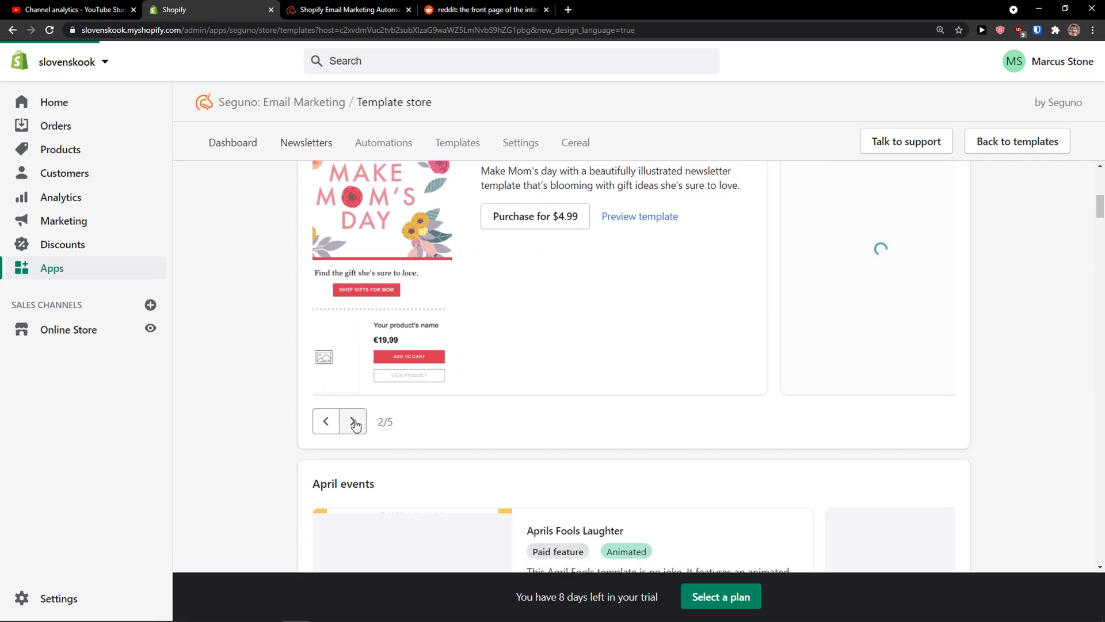
click(356, 424)
scroll(358, 424, up, 1)
scroll(358, 460, down, 1)
click(358, 477)
scroll(403, 455, down, 4)
scroll(415, 441, down, 10)
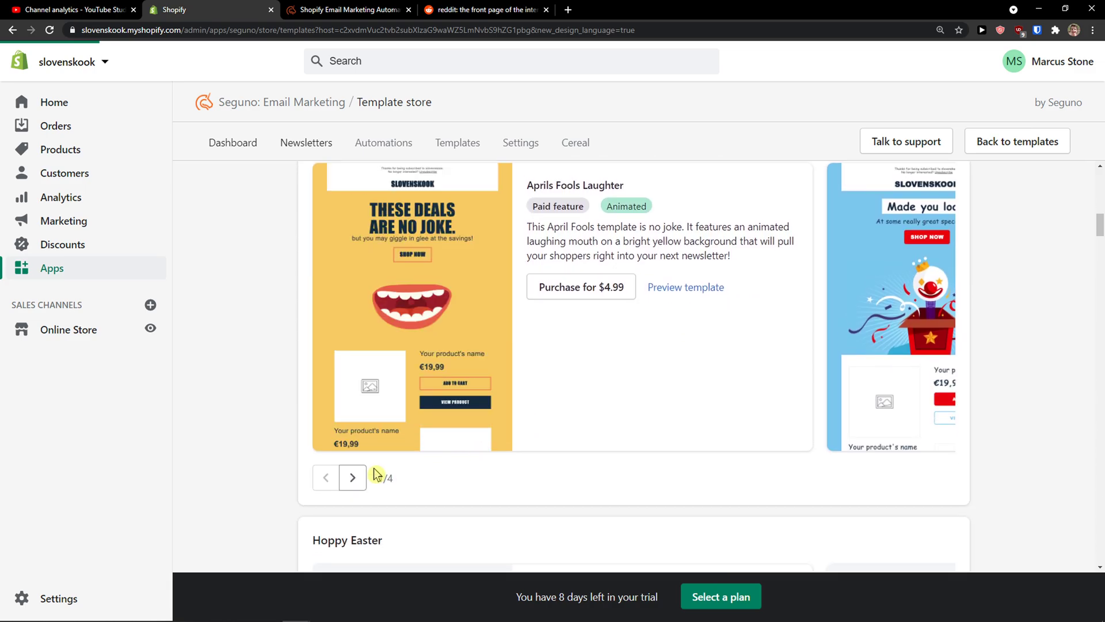
scroll(377, 469, down, 3)
scroll(375, 468, up, 3)
scroll(376, 466, down, 5)
scroll(377, 466, down, 3)
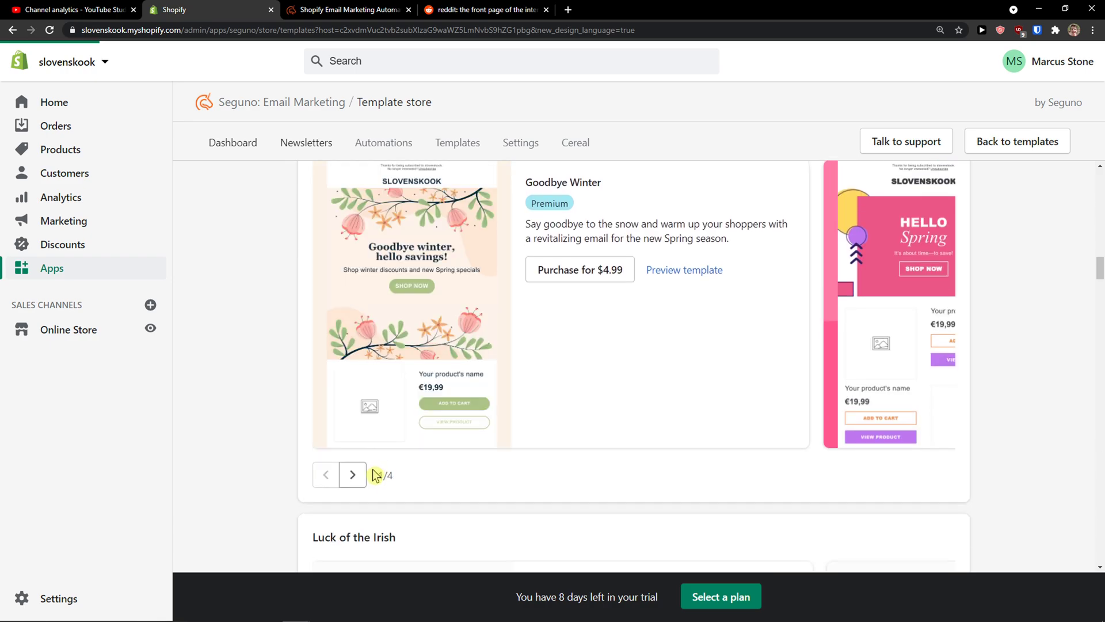
click(363, 475)
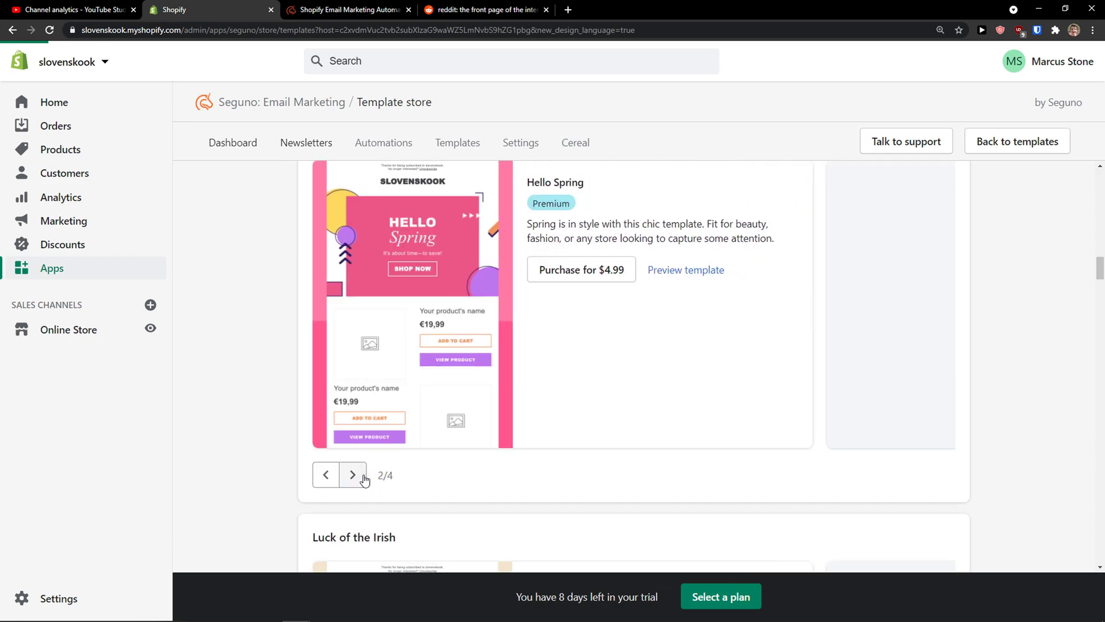
click(363, 475)
scroll(372, 454, down, 9)
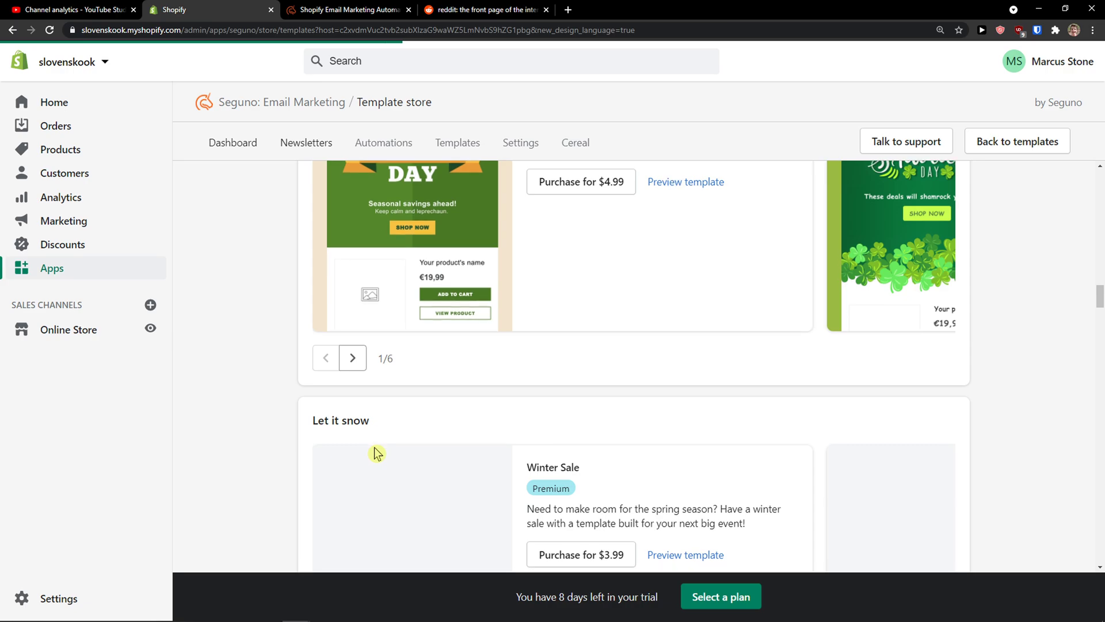
scroll(382, 403, up, 1)
scroll(385, 440, up, 2)
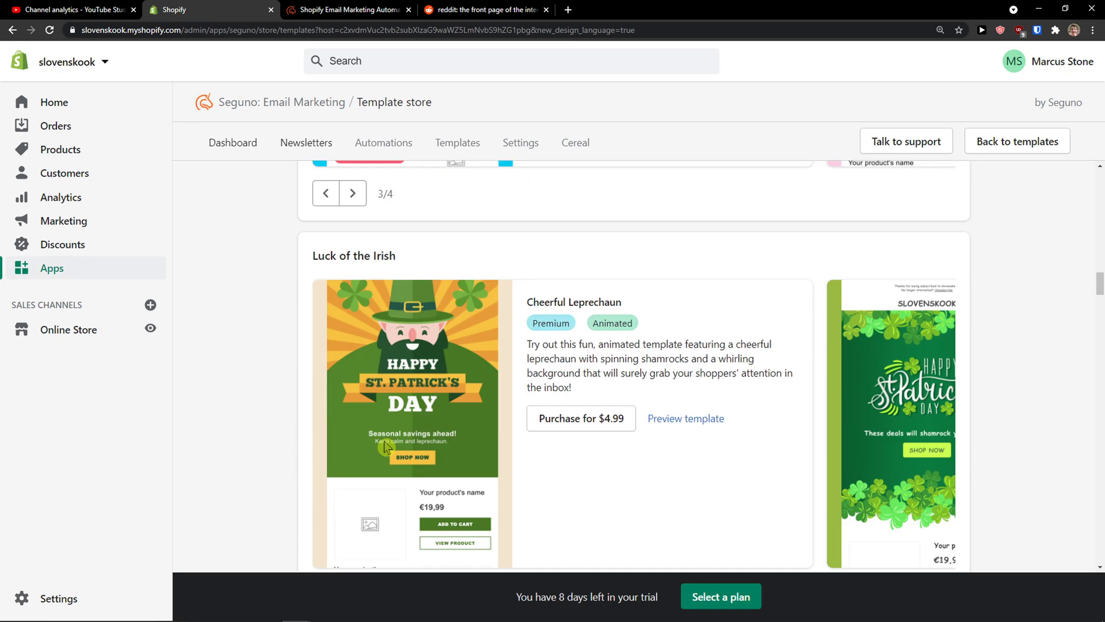
scroll(385, 441, down, 6)
scroll(386, 440, up, 6)
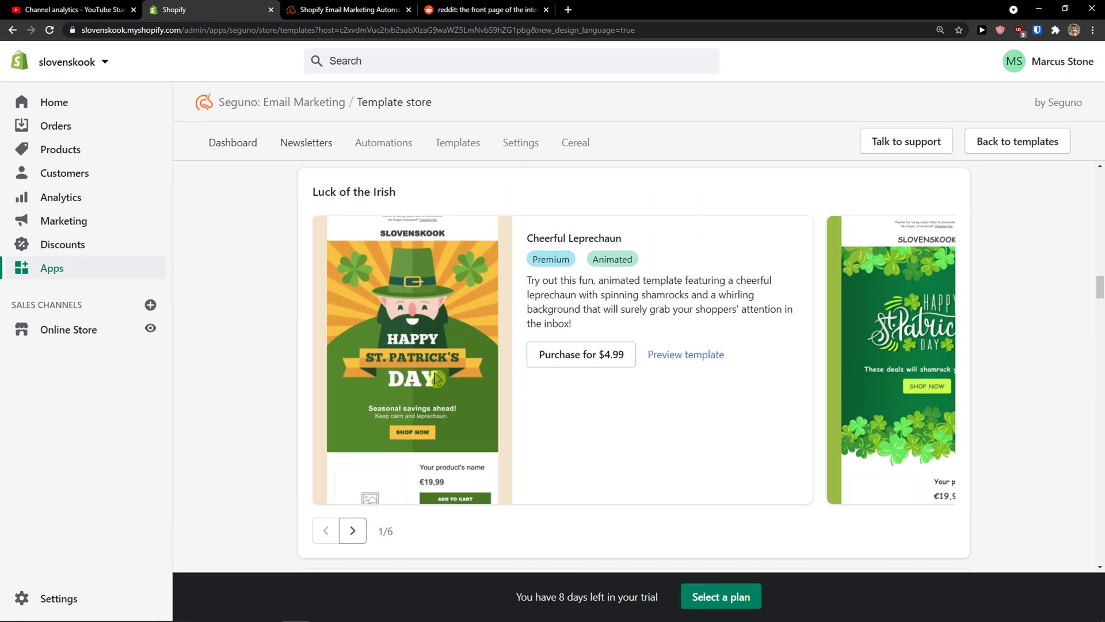
click(305, 141)
Start a new newsletter based on the Featured blog posts template.
scroll(470, 338, down, 3)
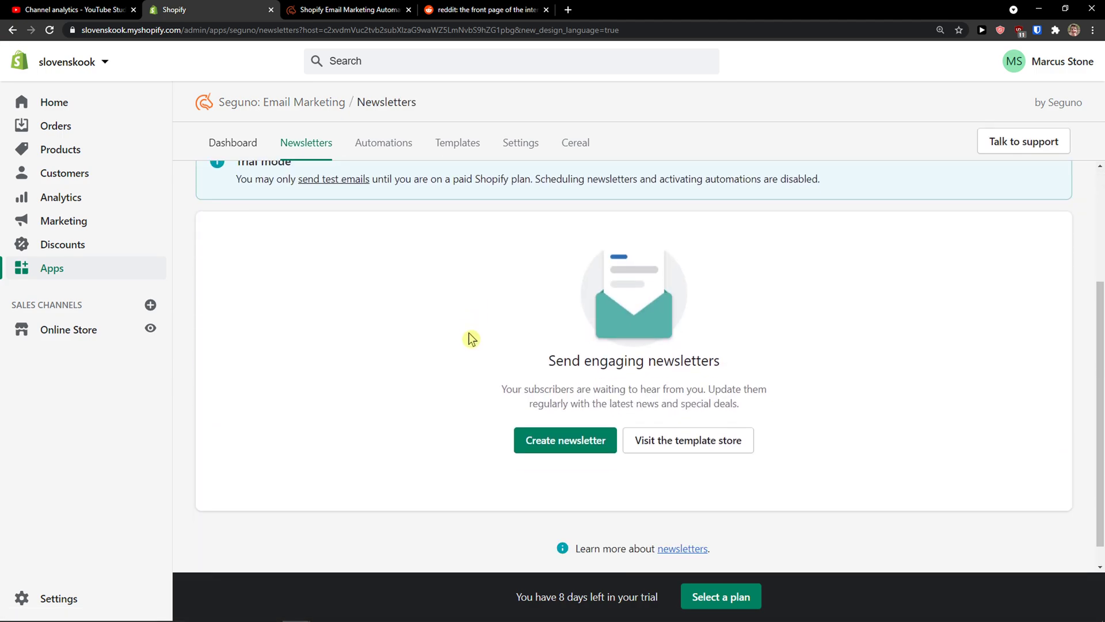
click(553, 439)
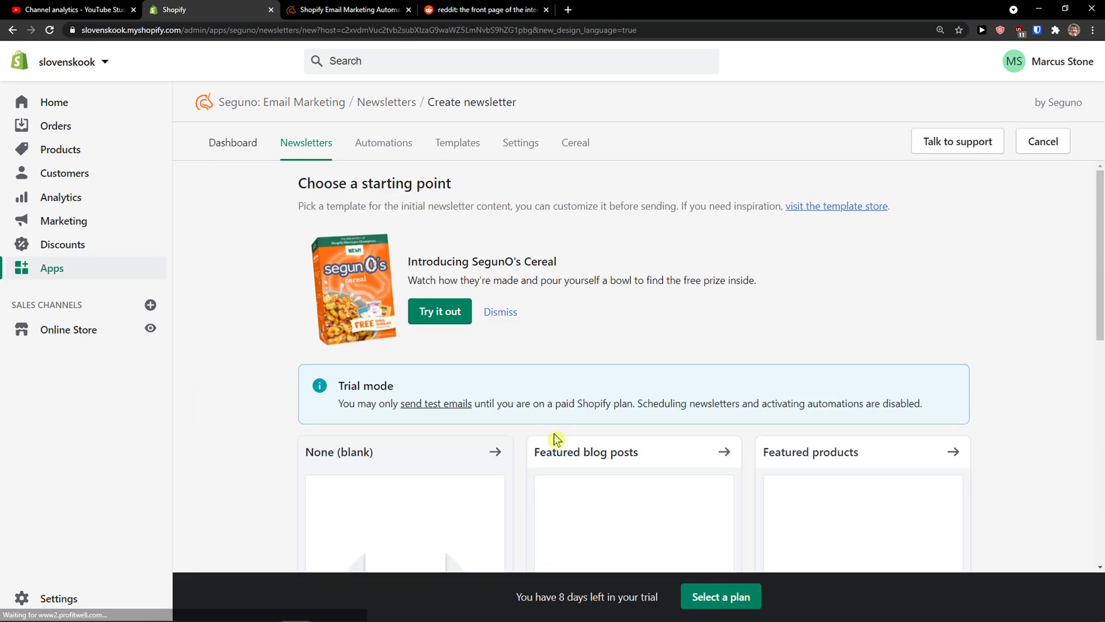
scroll(508, 417, down, 1)
scroll(506, 408, down, 3)
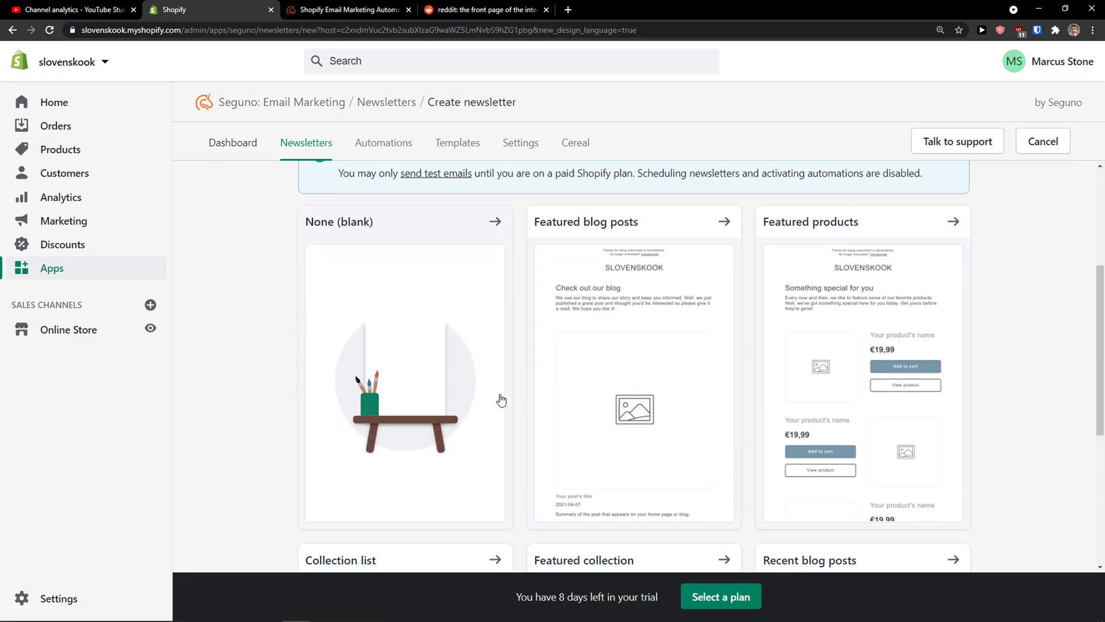
scroll(500, 397, down, 2)
scroll(498, 392, up, 2)
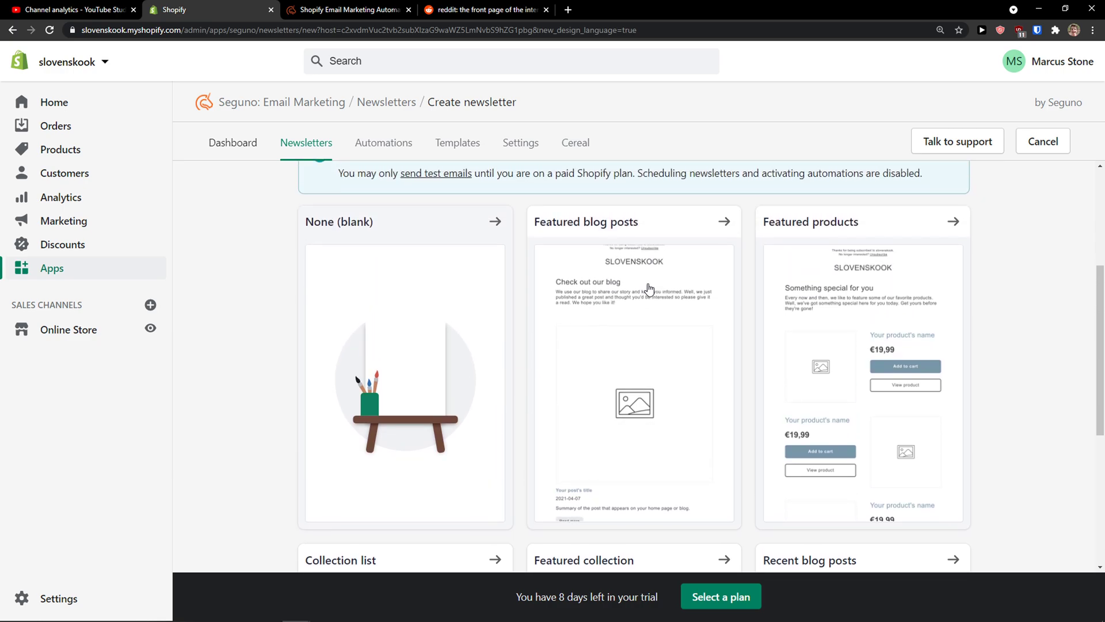
click(650, 289)
scroll(633, 288, down, 4)
scroll(424, 318, up, 4)
Name it 'New BLog' with subject 'Access our new blog' and preview text 'Blog'.
click(609, 259)
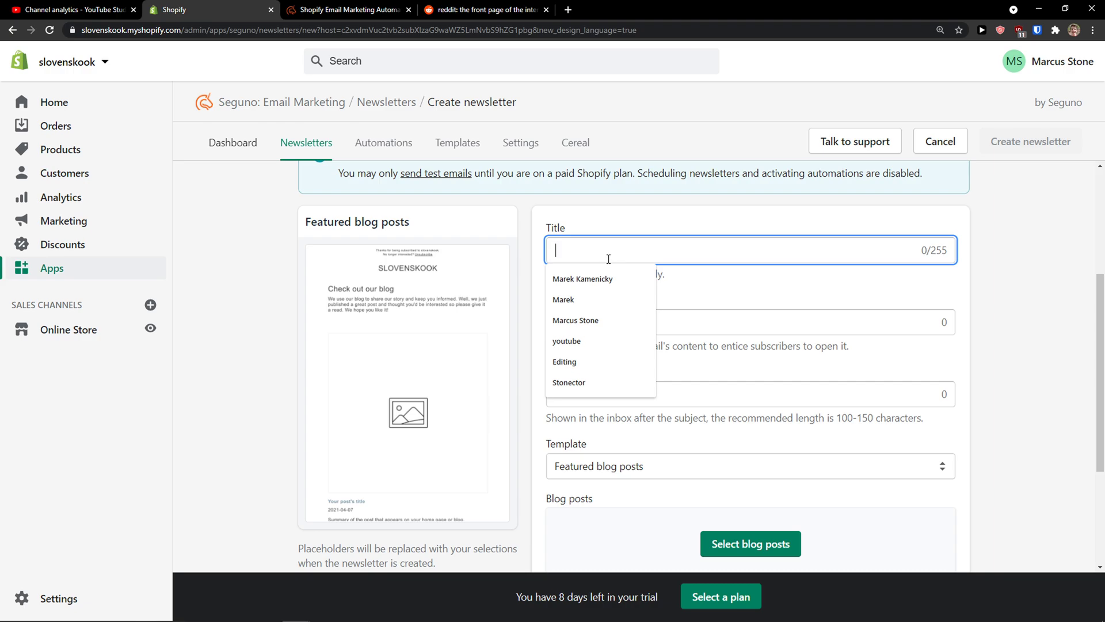
text(New BLog)
key(Tab)
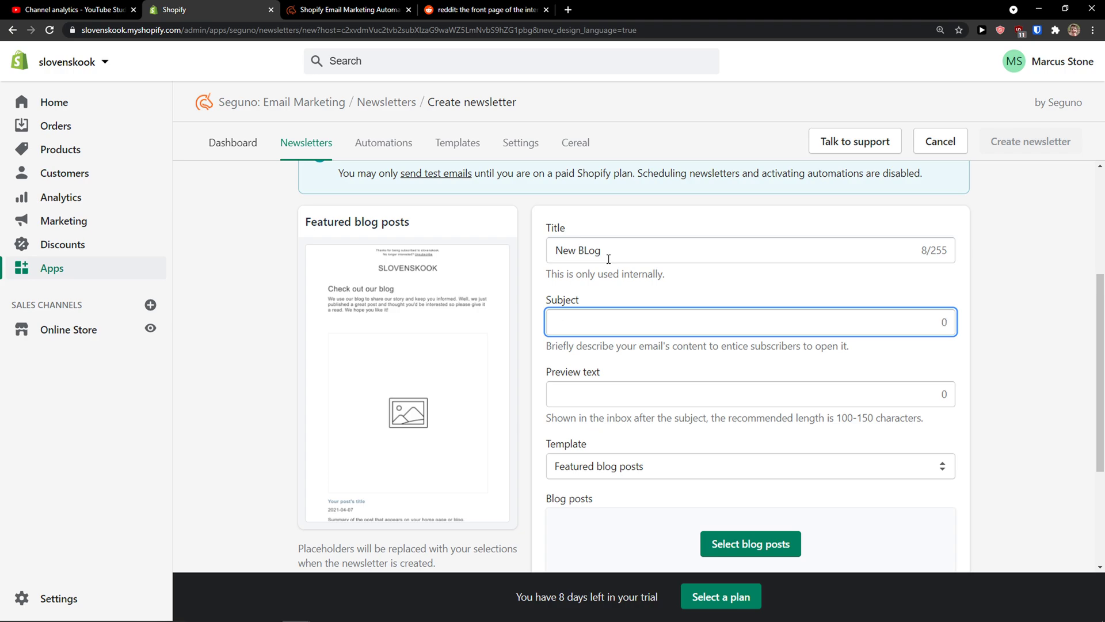
text(Access our new blog)
key(Tab)
text(B)
Keep Featured blog posts as the template and check for blog posts, finding none.
scroll(608, 259, down, 2)
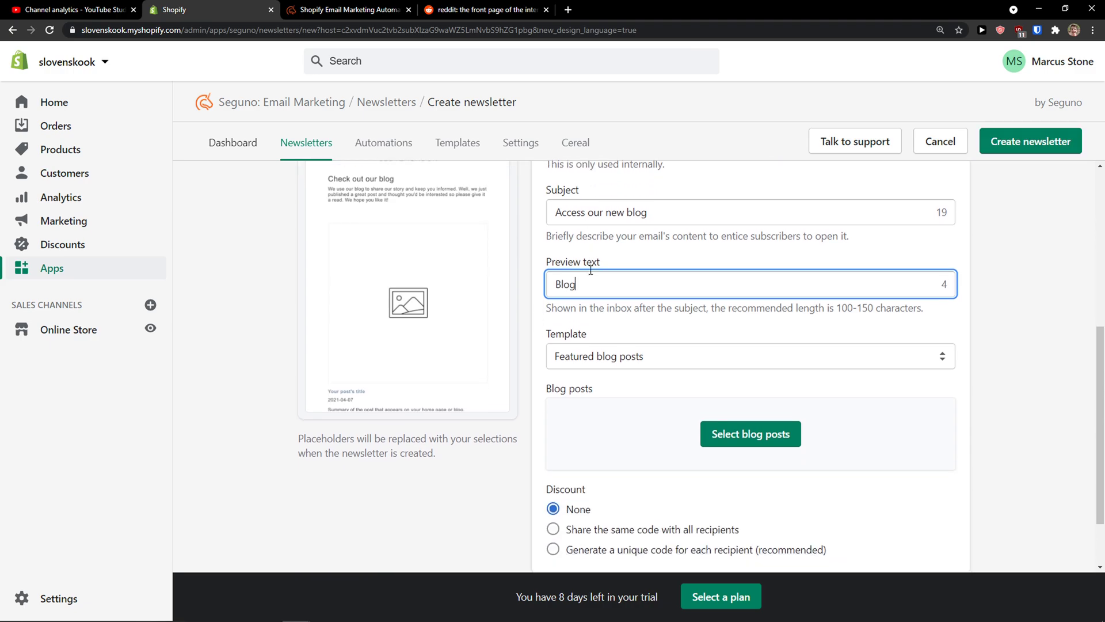
scroll(574, 284, down, 1)
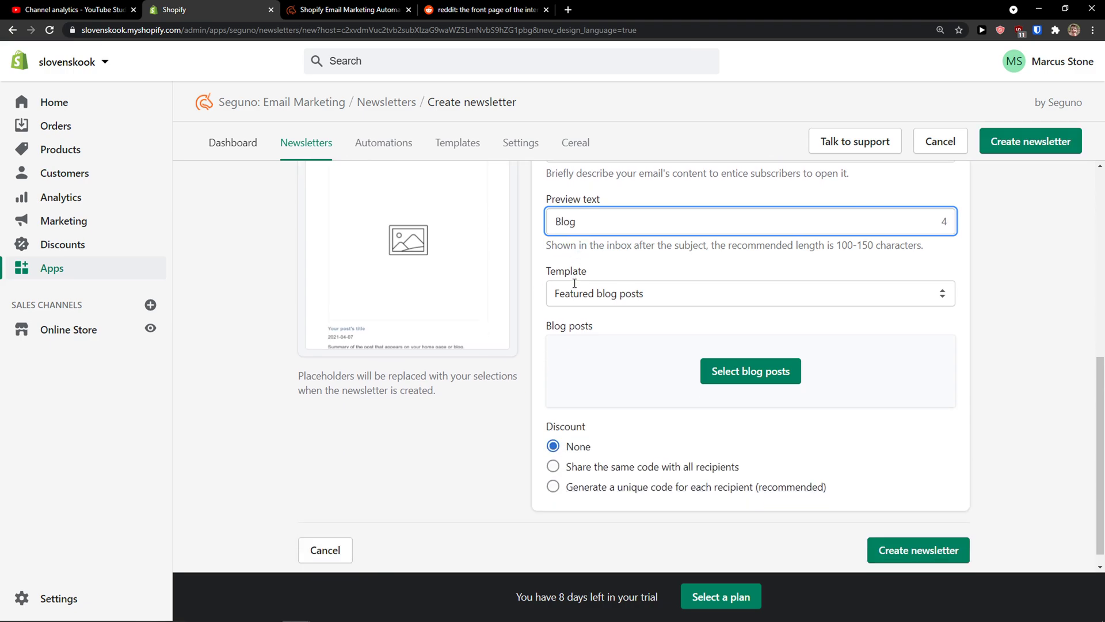
click(620, 300)
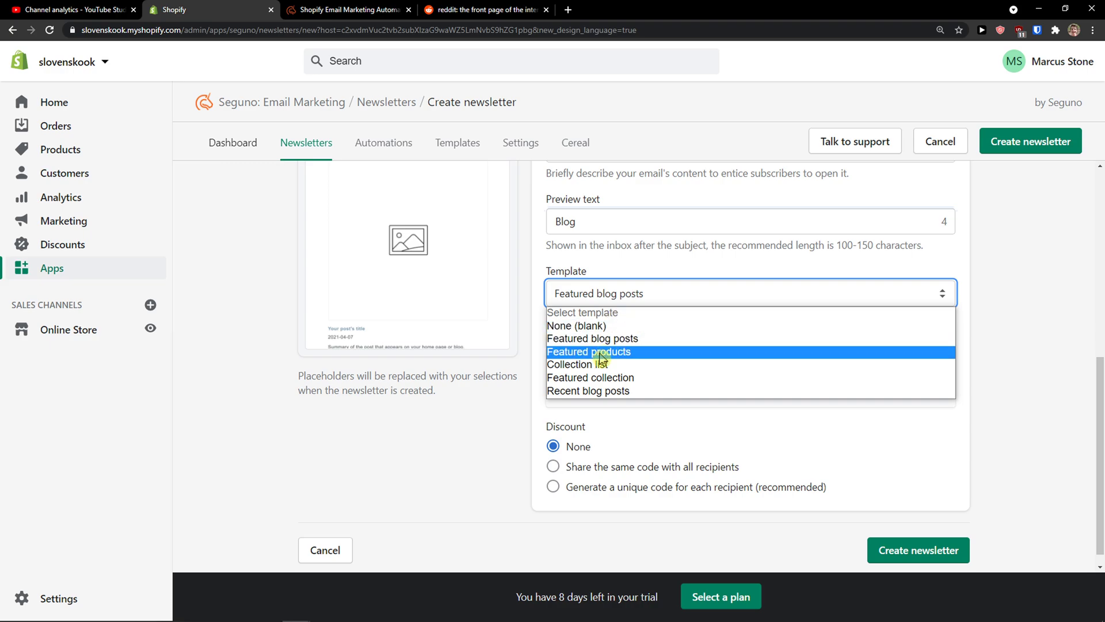
click(614, 306)
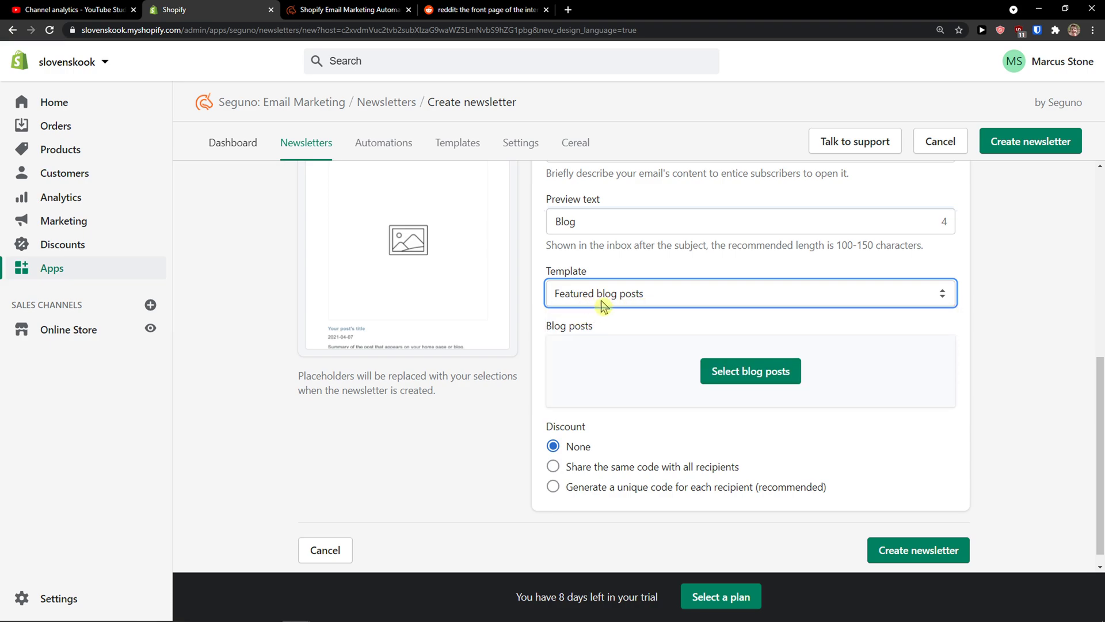
scroll(645, 331, down, 1)
scroll(602, 432, up, 1)
scroll(691, 403, down, 1)
click(739, 360)
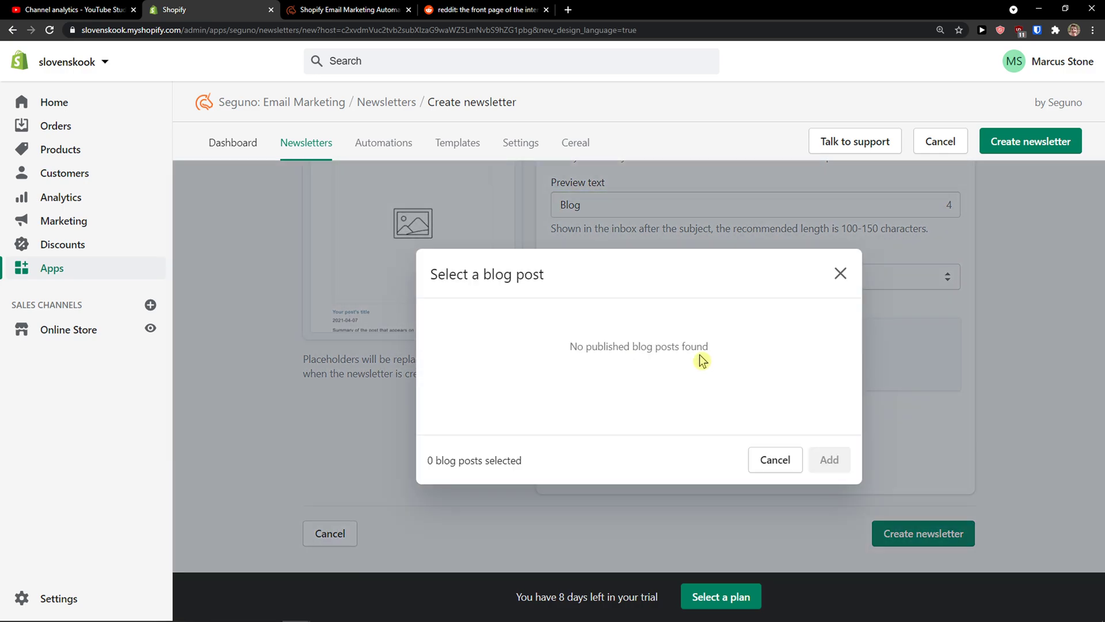
click(842, 274)
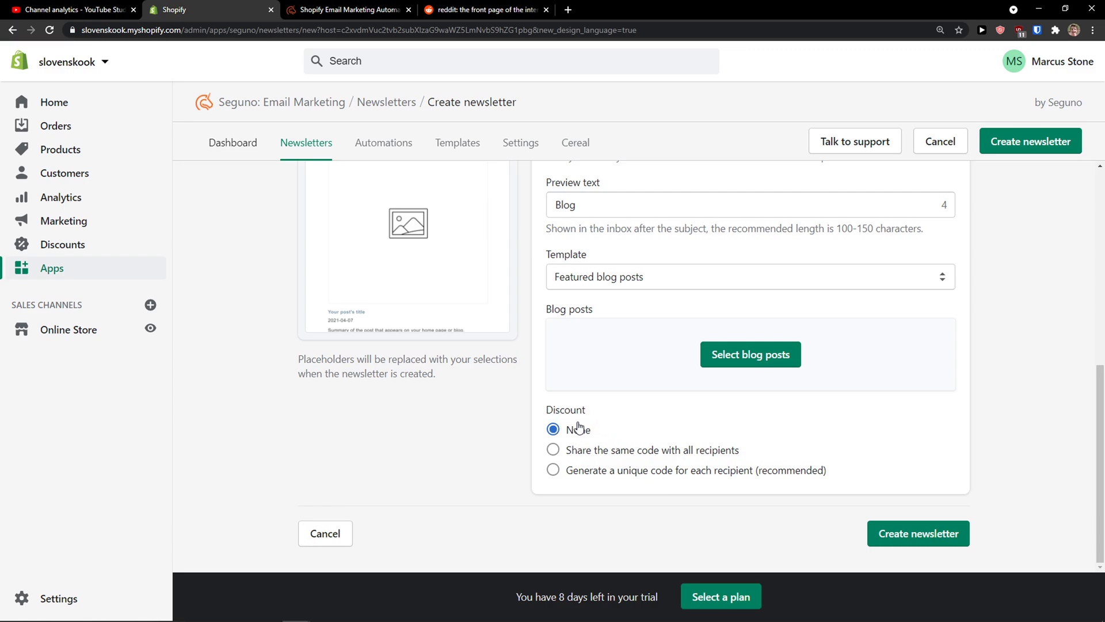
Create the New BLog newsletter and scroll through its email preview.
click(890, 536)
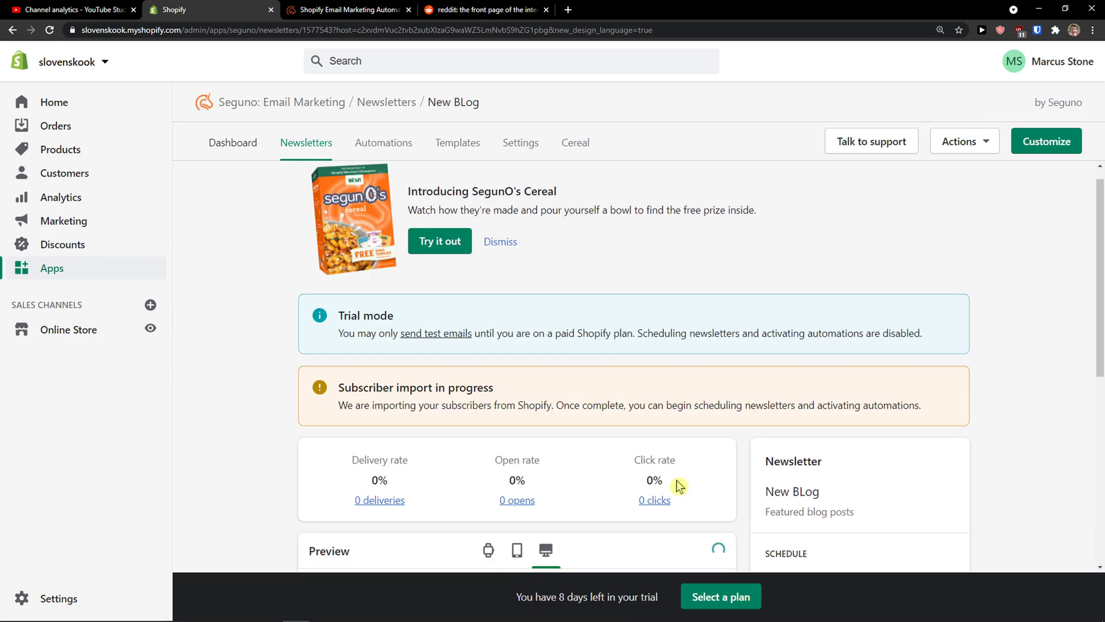
scroll(674, 478, down, 2)
scroll(674, 472, down, 3)
scroll(650, 458, up, 1)
scroll(374, 345, down, 2)
drag(356, 383, 403, 414)
click(403, 415)
scroll(518, 426, down, 2)
scroll(463, 464, up, 1)
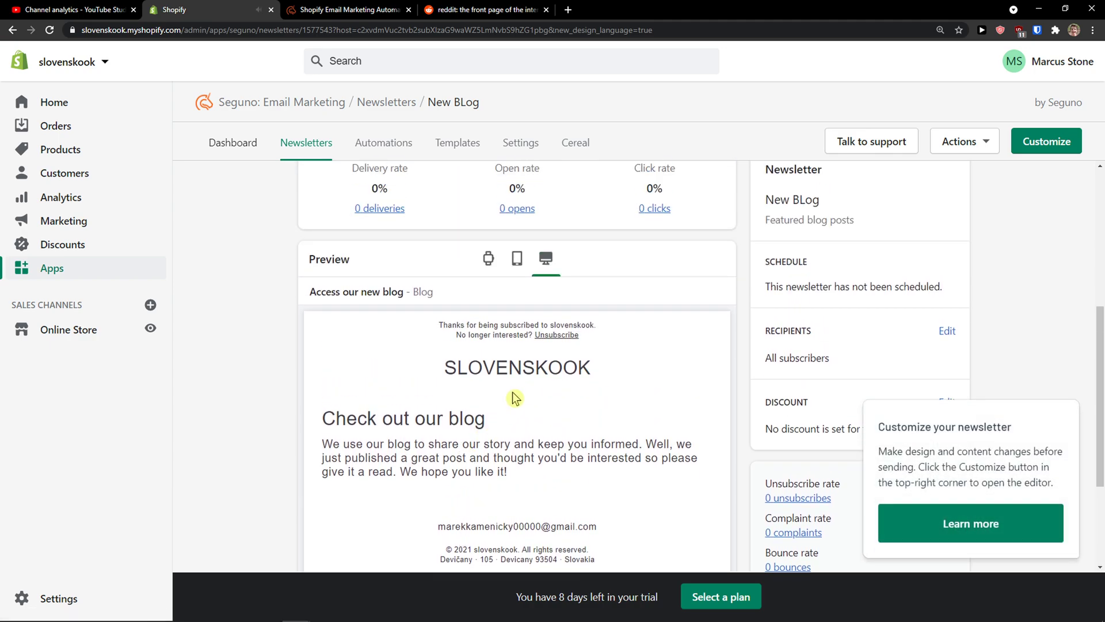
scroll(514, 397, up, 2)
Check the email preview at tablet, phone and desktop widths.
click(517, 374)
click(489, 375)
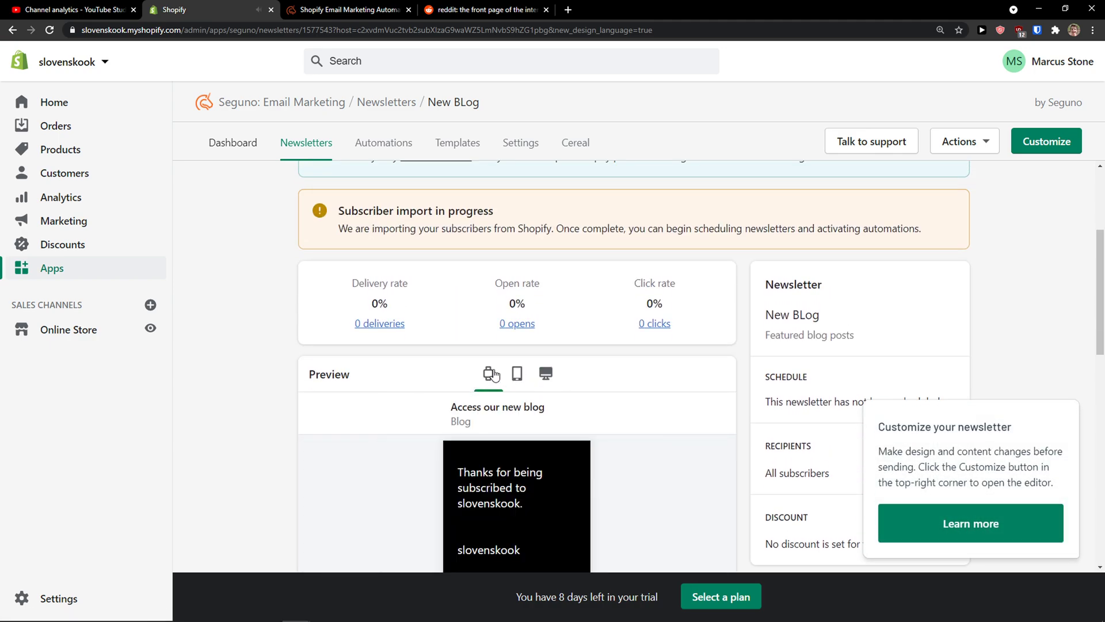
scroll(511, 379, down, 7)
scroll(527, 328, up, 5)
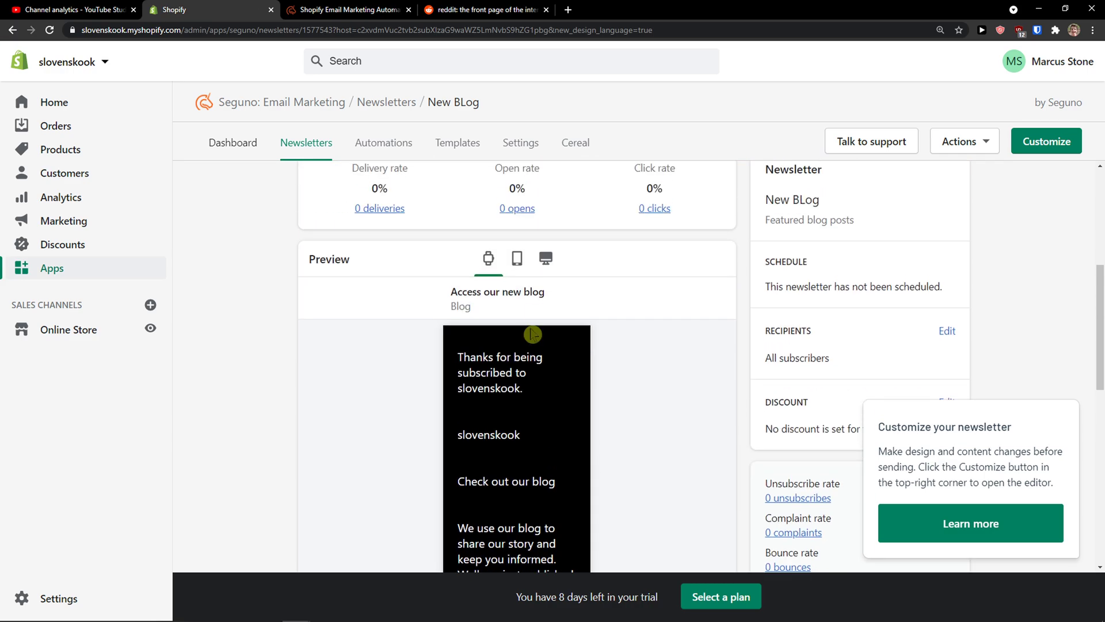
click(530, 264)
click(546, 258)
scroll(541, 270, up, 1)
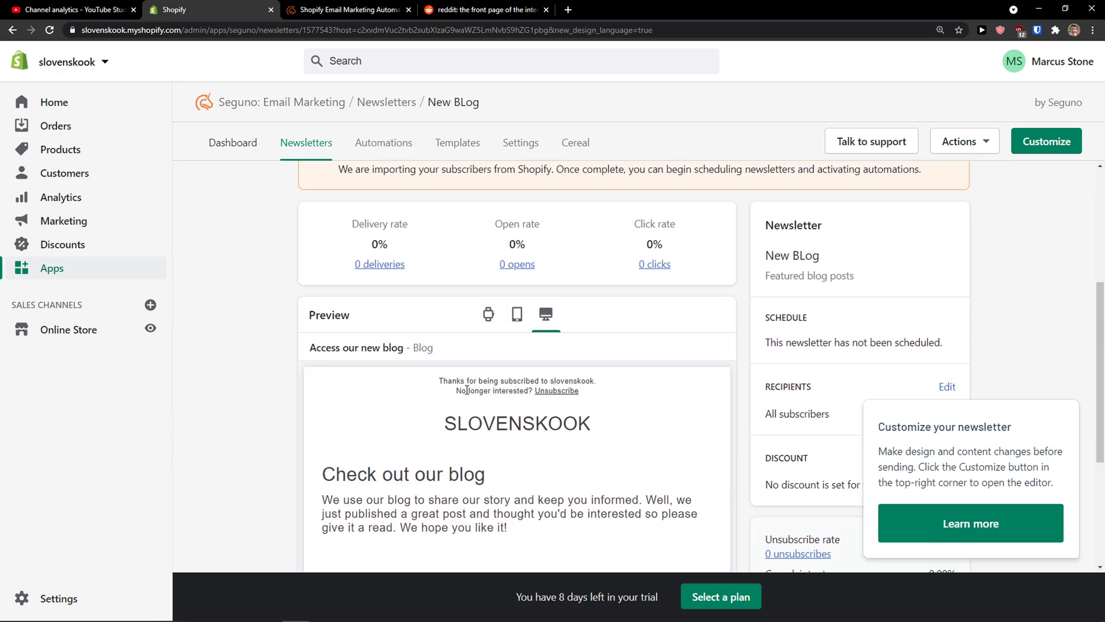
scroll(506, 357, down, 4)
scroll(510, 434, up, 6)
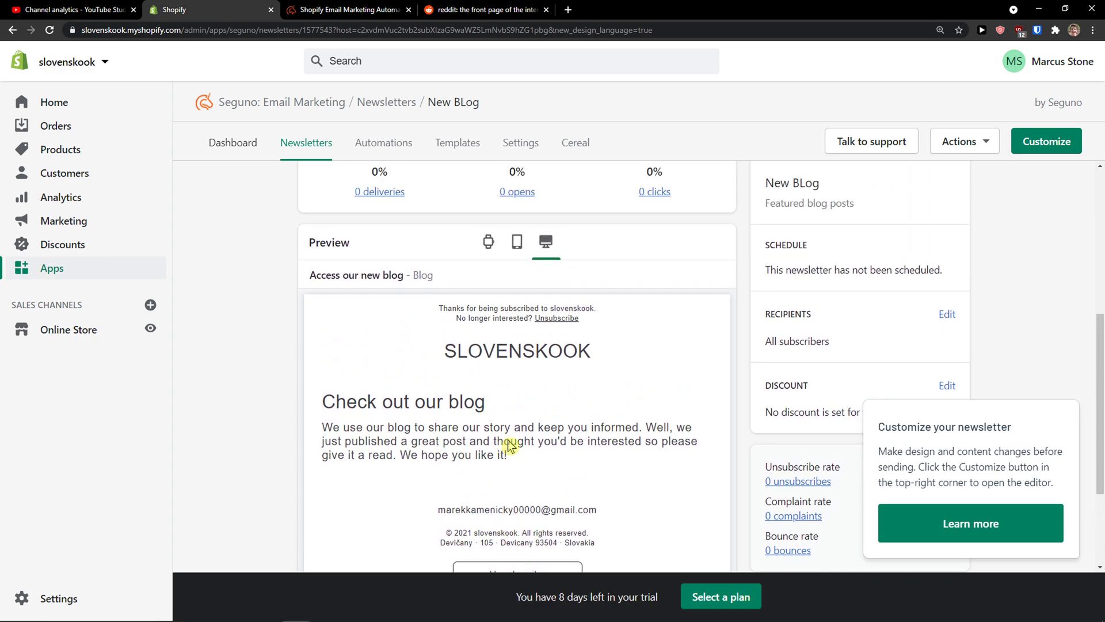
scroll(501, 444, up, 3)
scroll(495, 445, down, 1)
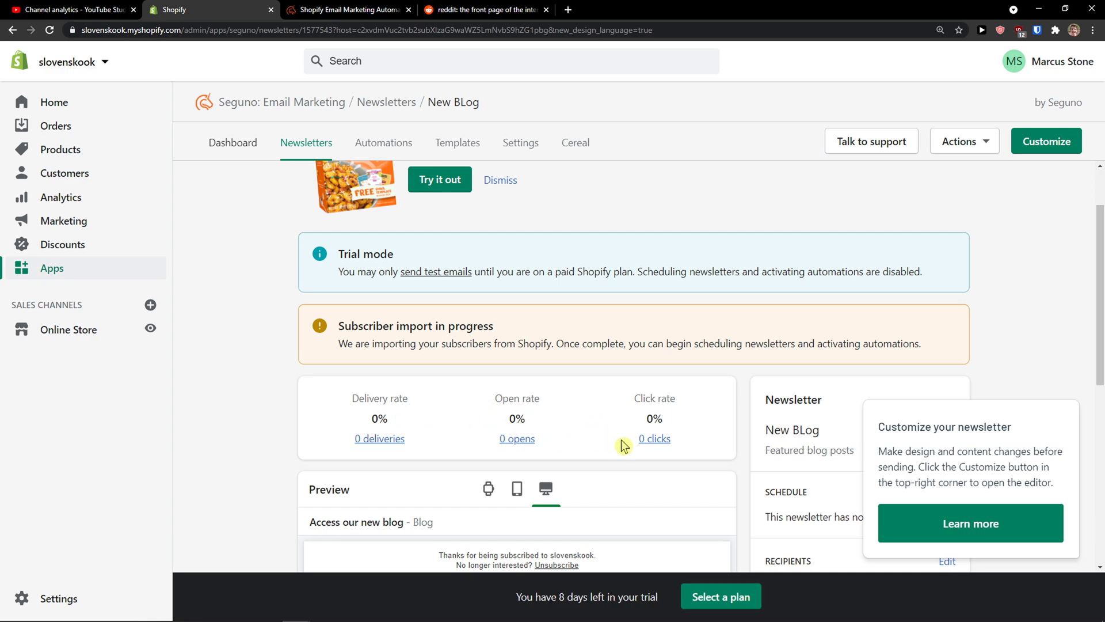
Return to the Newsletters list, which now shows New BLog.
click(322, 143)
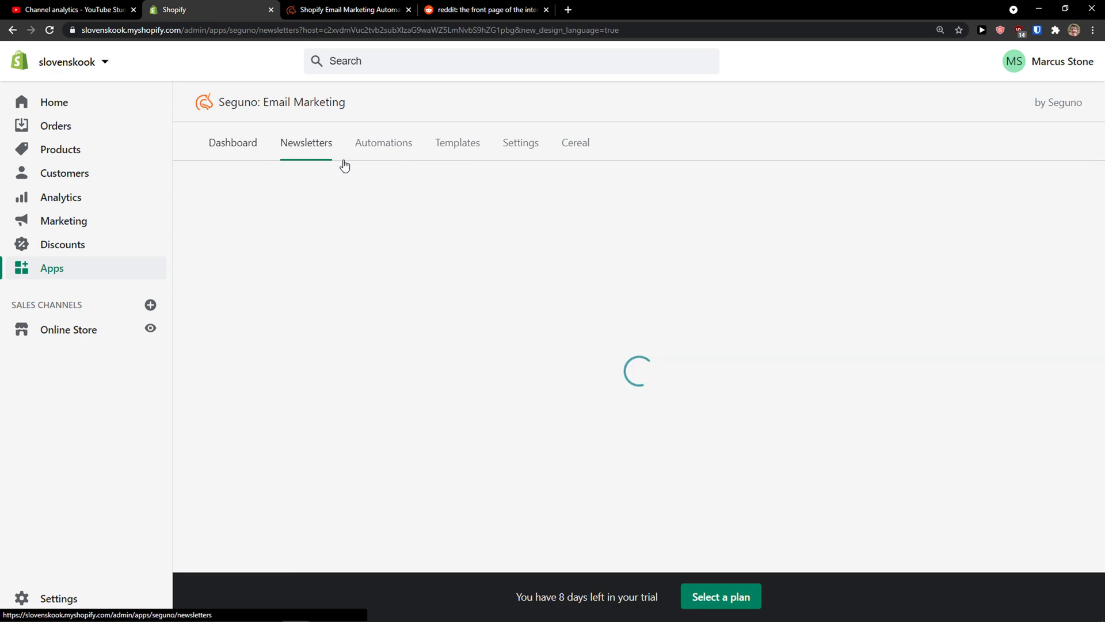
scroll(354, 460, down, 3)
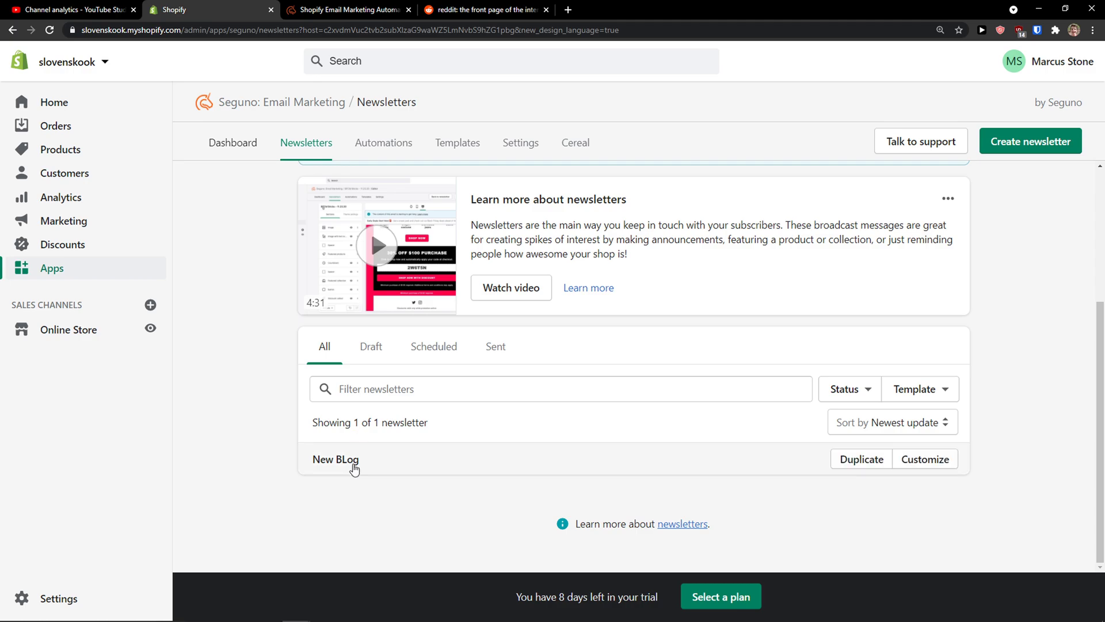
scroll(371, 417, up, 1)
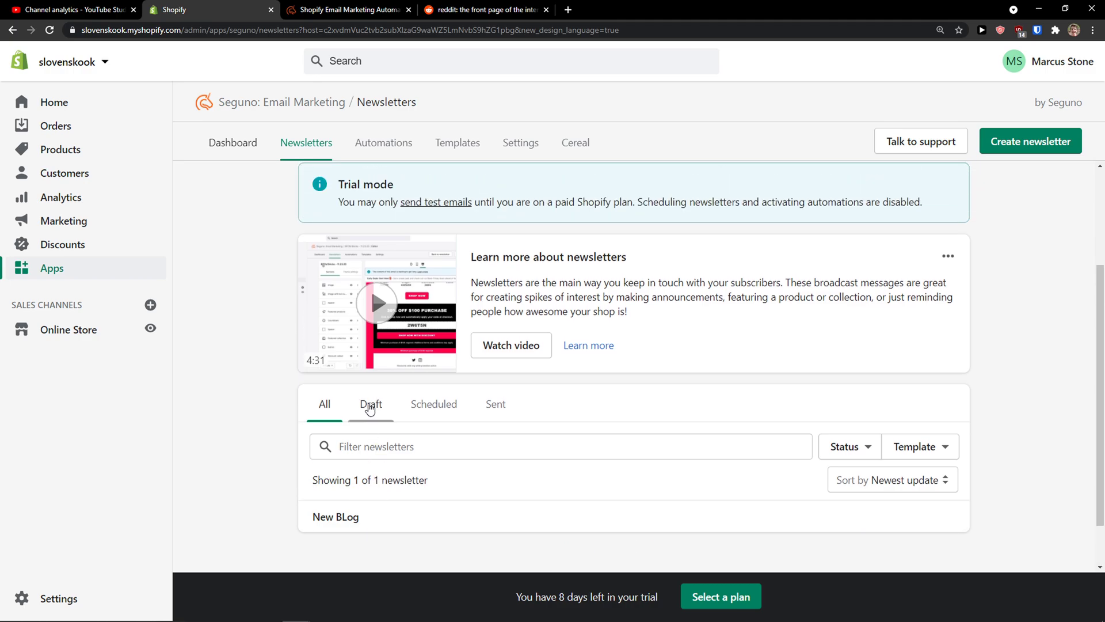
scroll(804, 348, down, 1)
Start another newsletter from the Featured blog posts template card.
click(1011, 148)
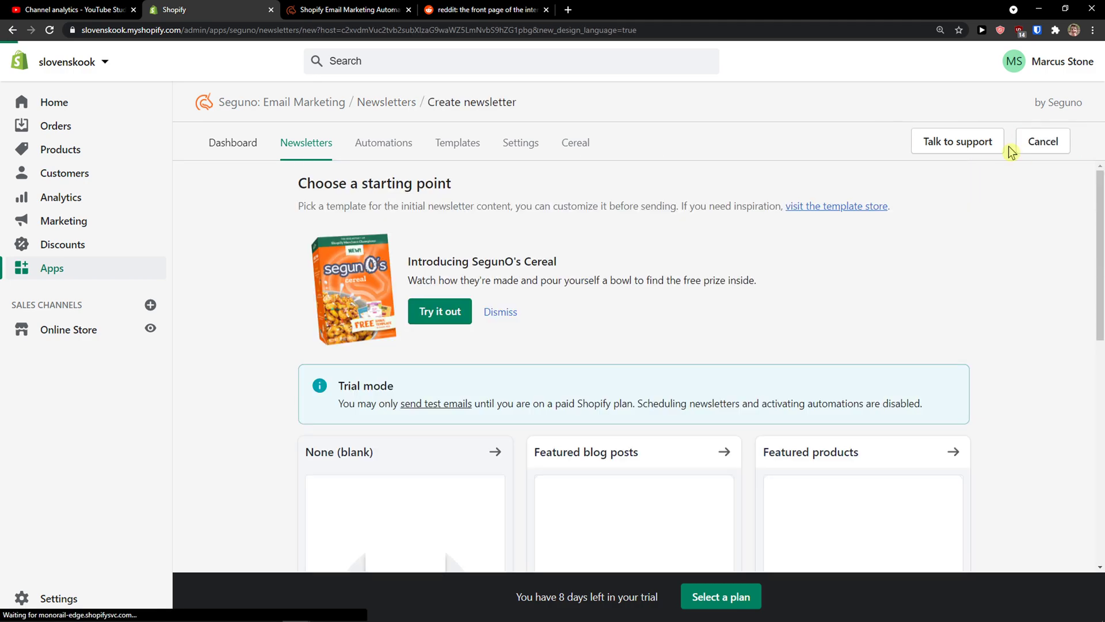
scroll(580, 338, down, 5)
click(627, 403)
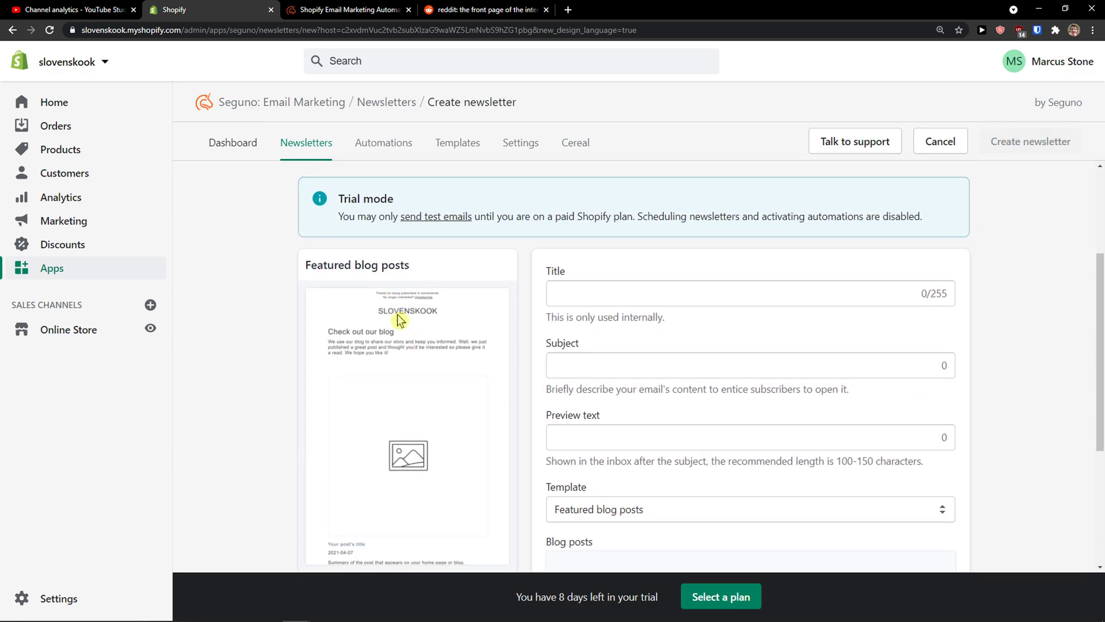
scroll(401, 330, down, 3)
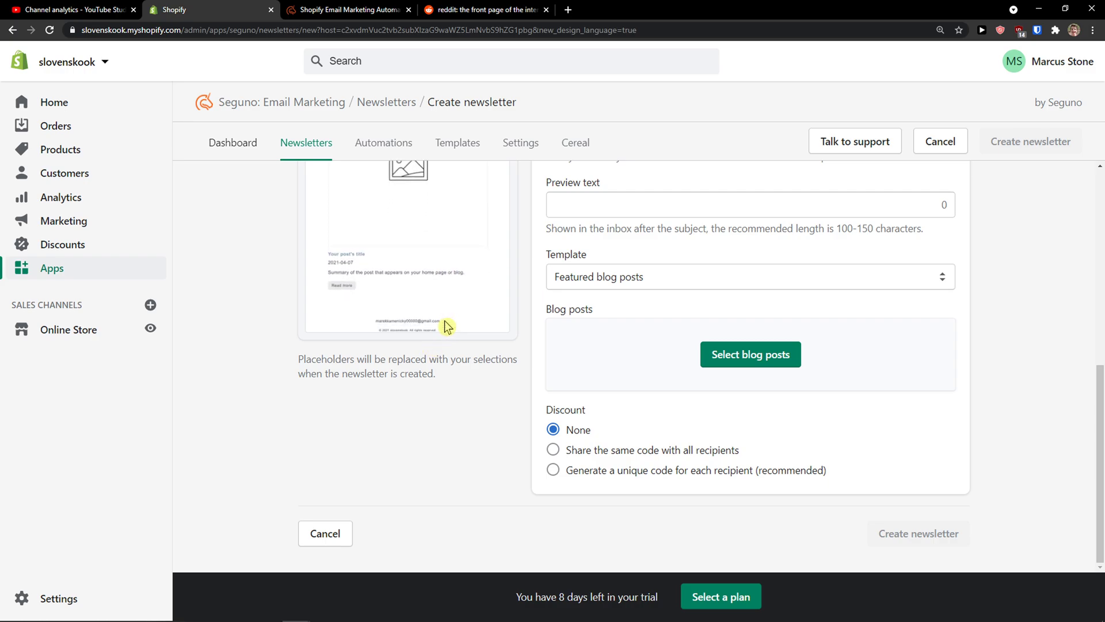
scroll(447, 326, up, 5)
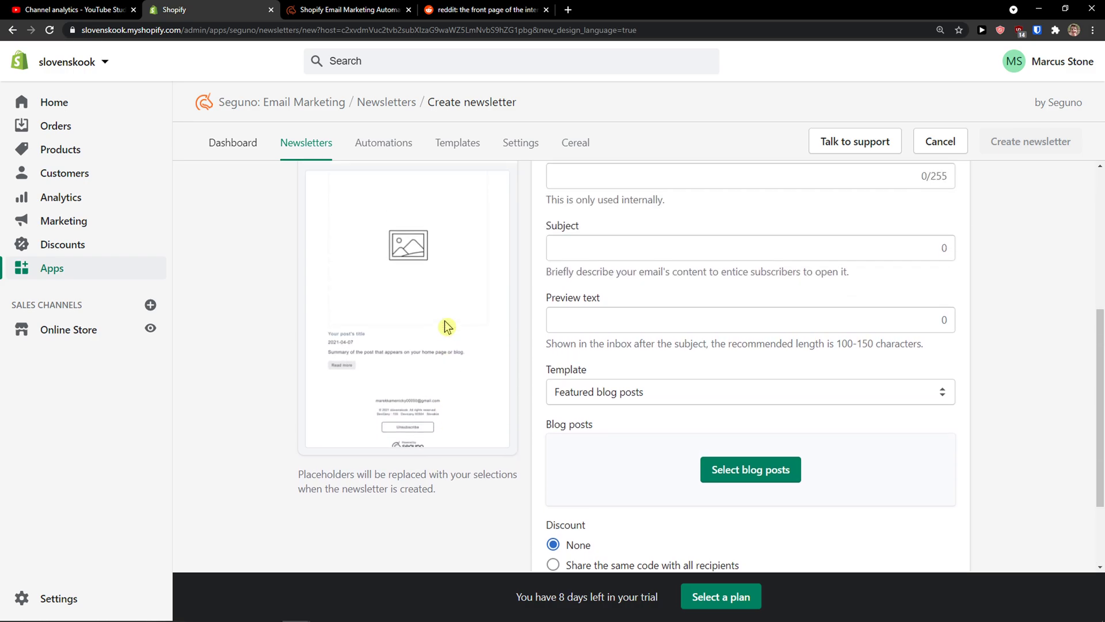
scroll(444, 323, up, 2)
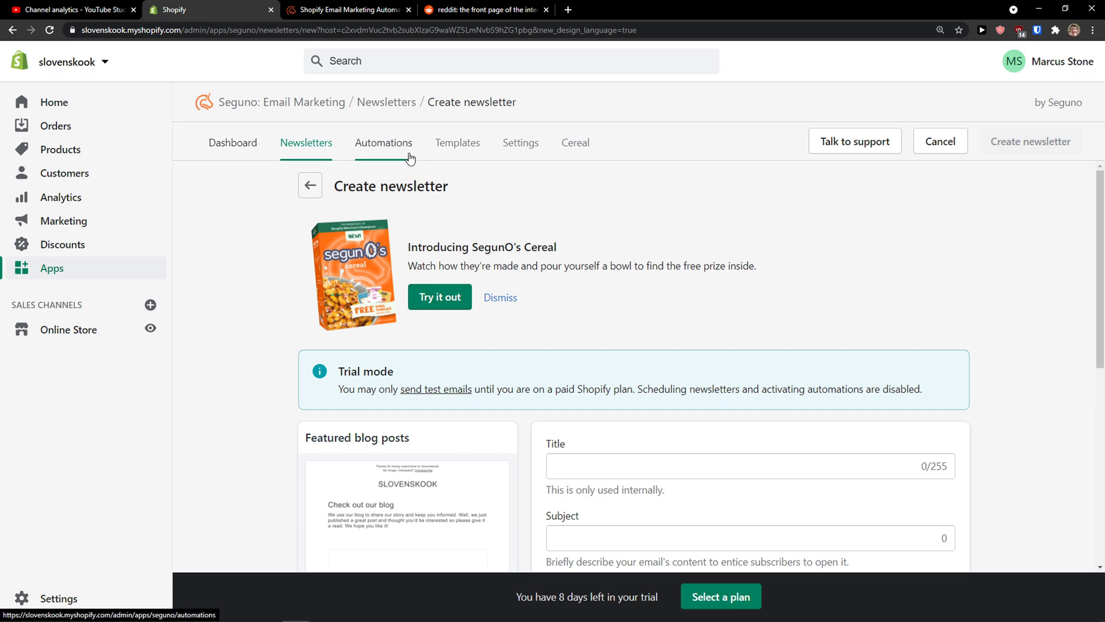
Open Automations and scroll to the Subscriber activity and Commerce activity lists.
click(407, 153)
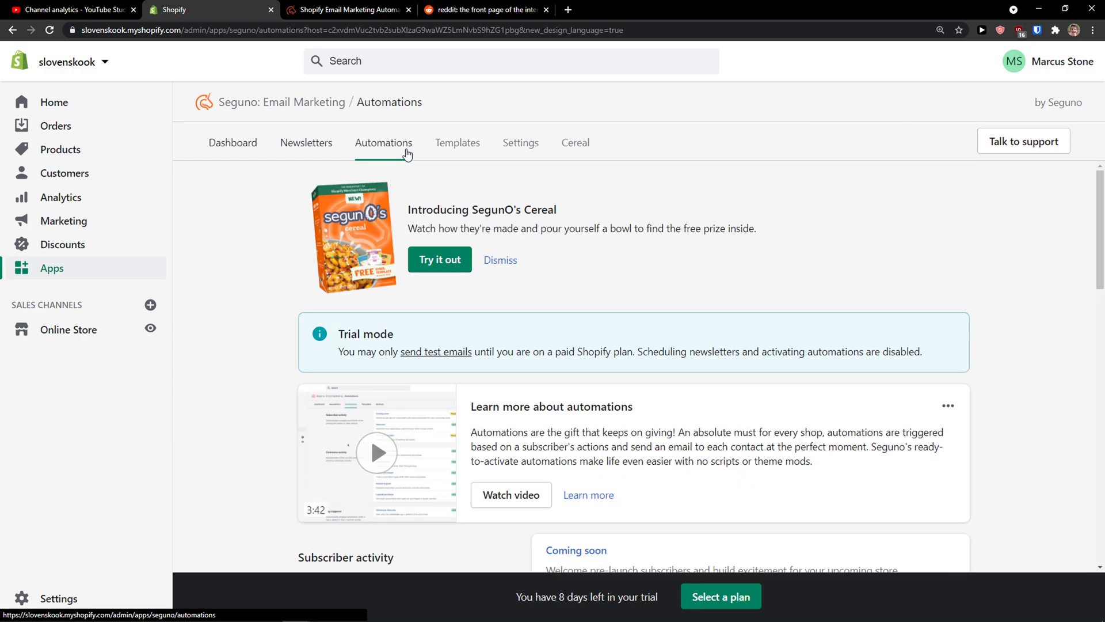
scroll(540, 259, down, 5)
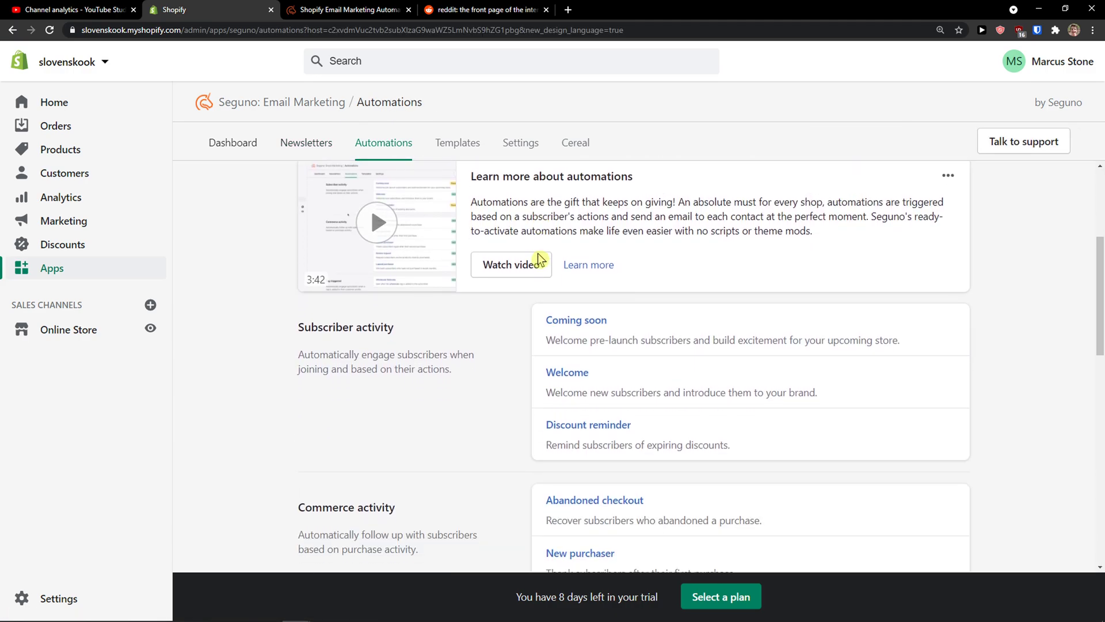
scroll(525, 267, down, 2)
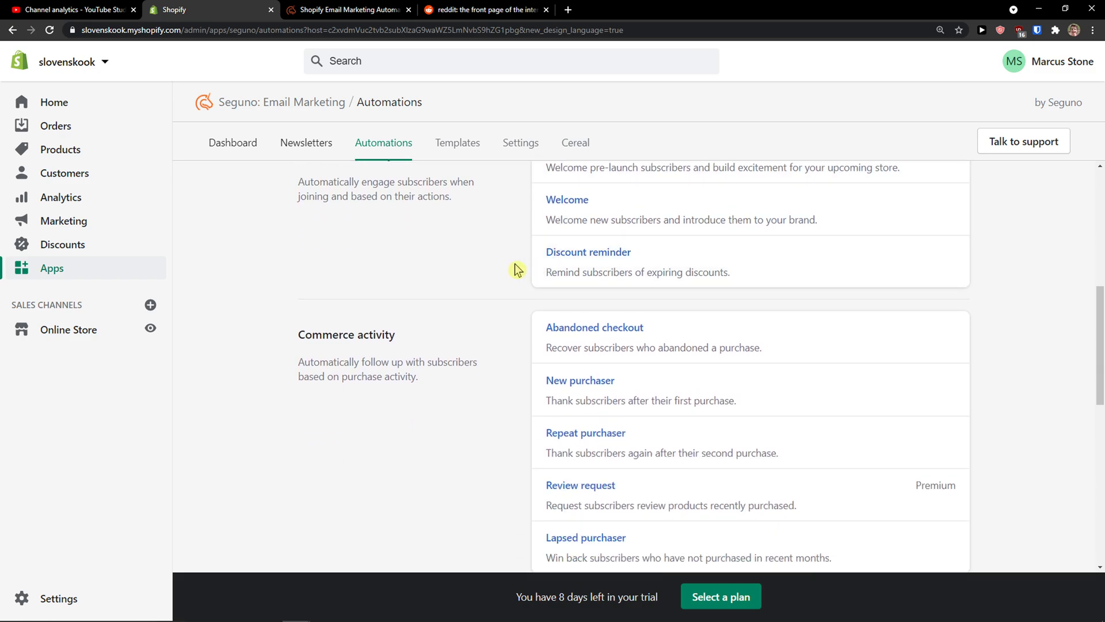
scroll(517, 271, up, 2)
scroll(516, 270, down, 6)
scroll(516, 268, down, 2)
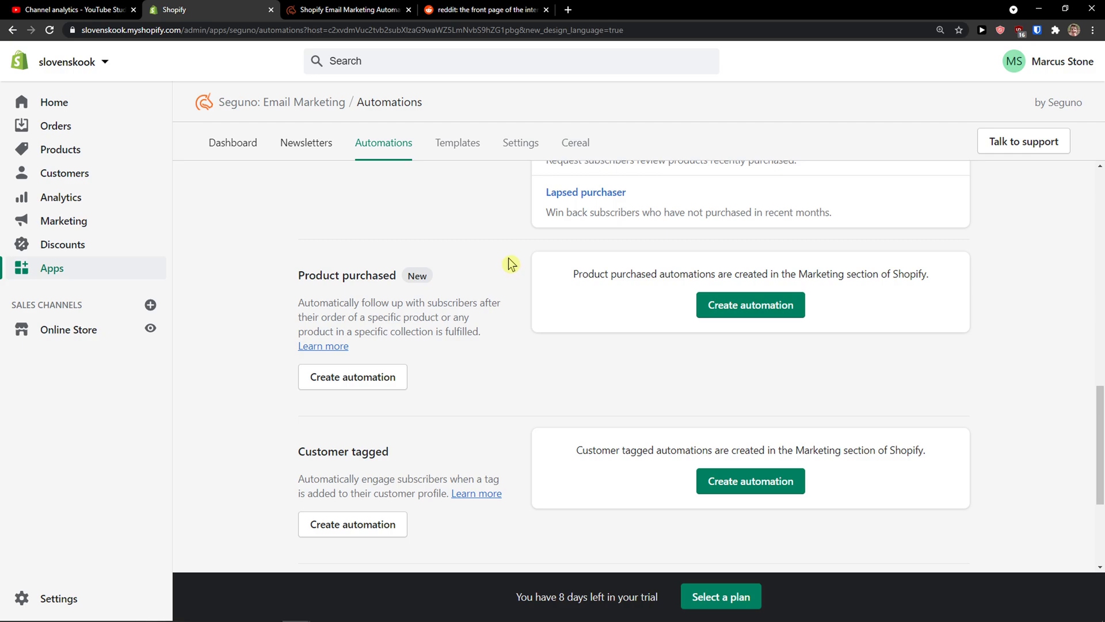
scroll(512, 266, down, 2)
scroll(506, 262, down, 2)
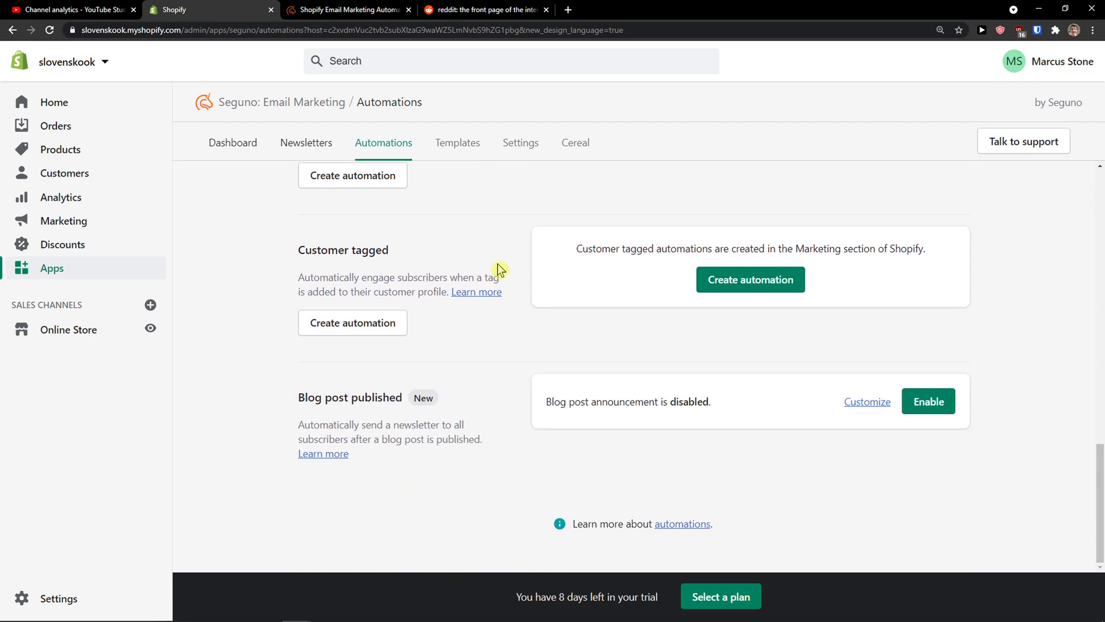
scroll(334, 397, up, 10)
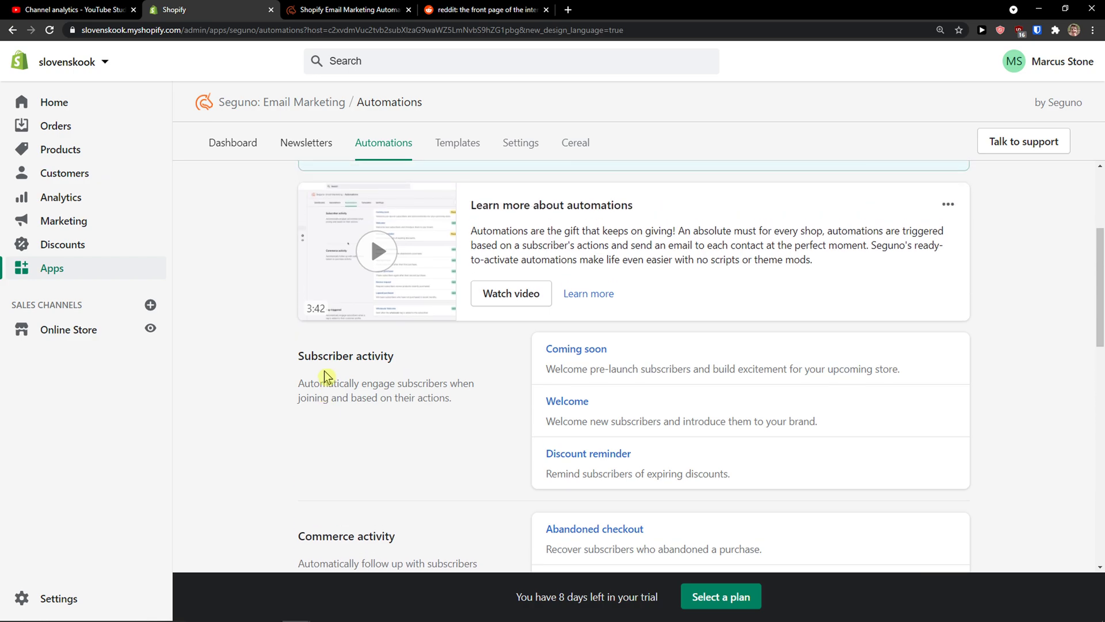
scroll(323, 375, down, 1)
scroll(672, 352, down, 2)
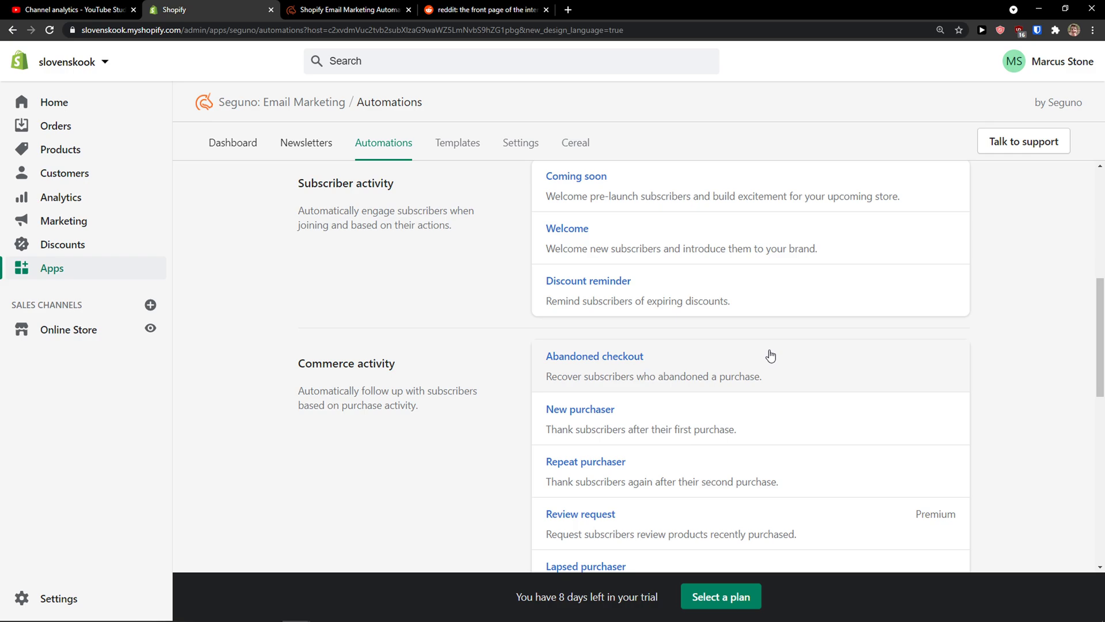
Open the Abandoned checkout automation and bring up the actions for its 1-hour-delay email.
click(770, 355)
scroll(602, 302, down, 4)
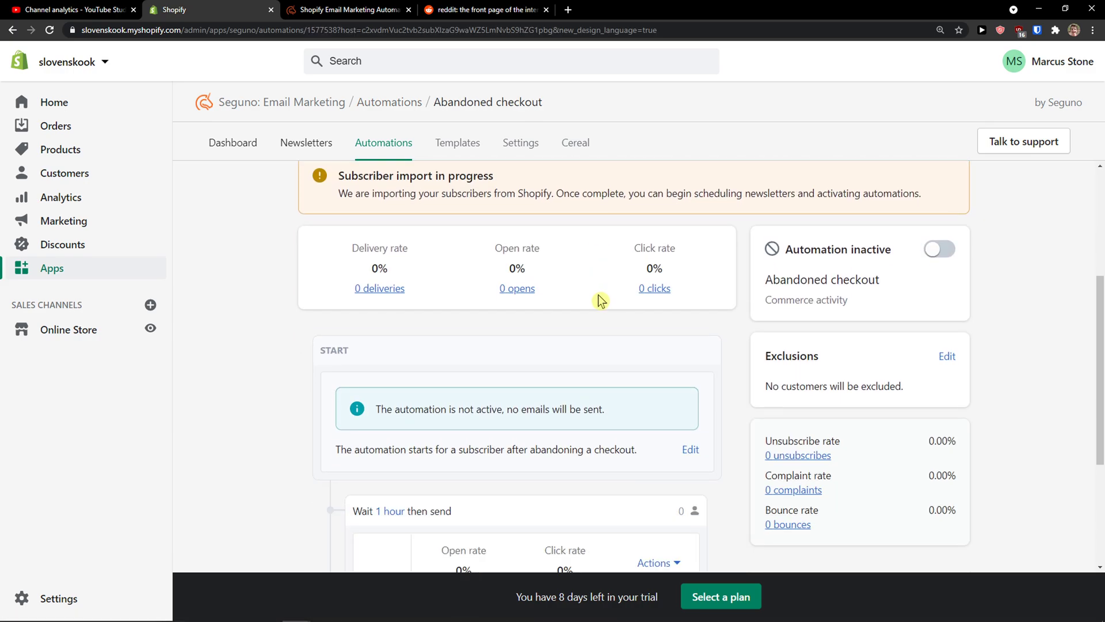
scroll(599, 298, down, 2)
scroll(466, 437, down, 2)
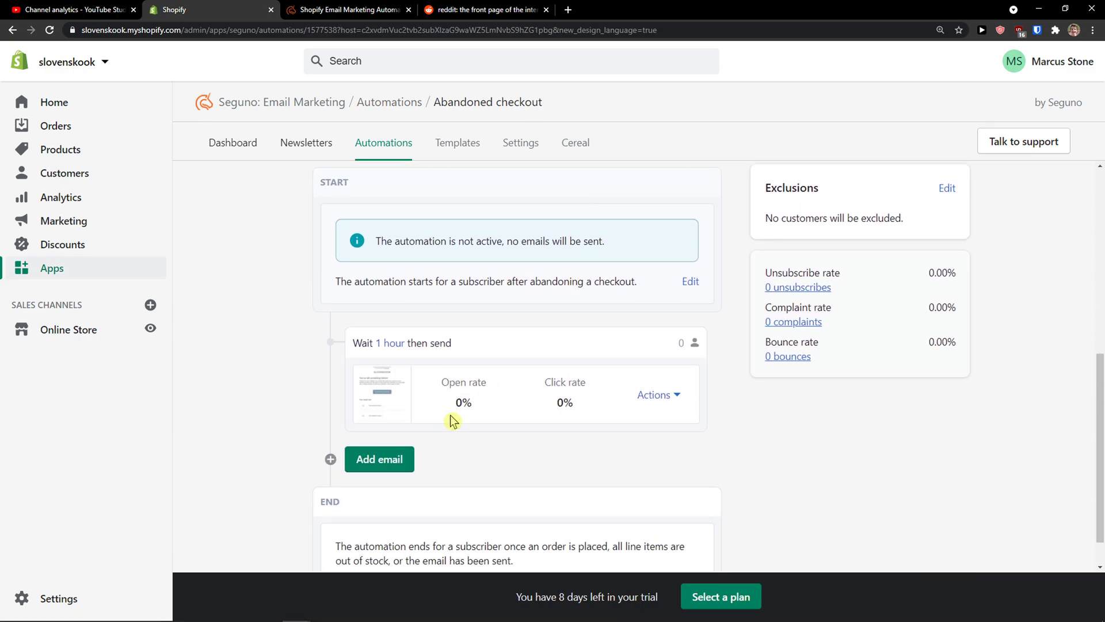
scroll(407, 342, up, 2)
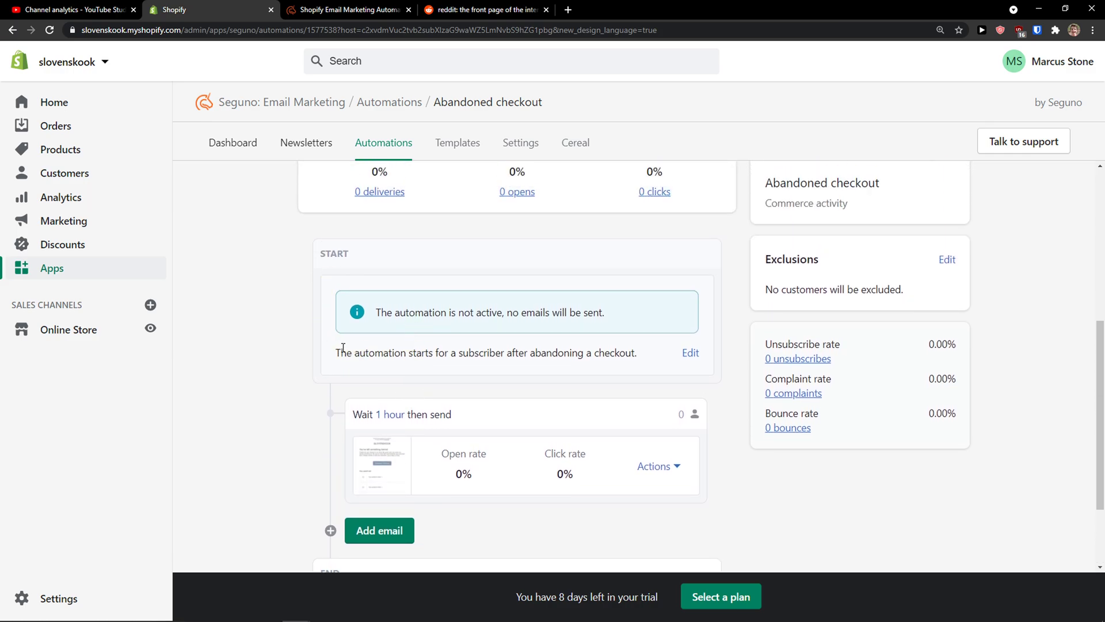
scroll(343, 348, down, 2)
drag(335, 238, 545, 243)
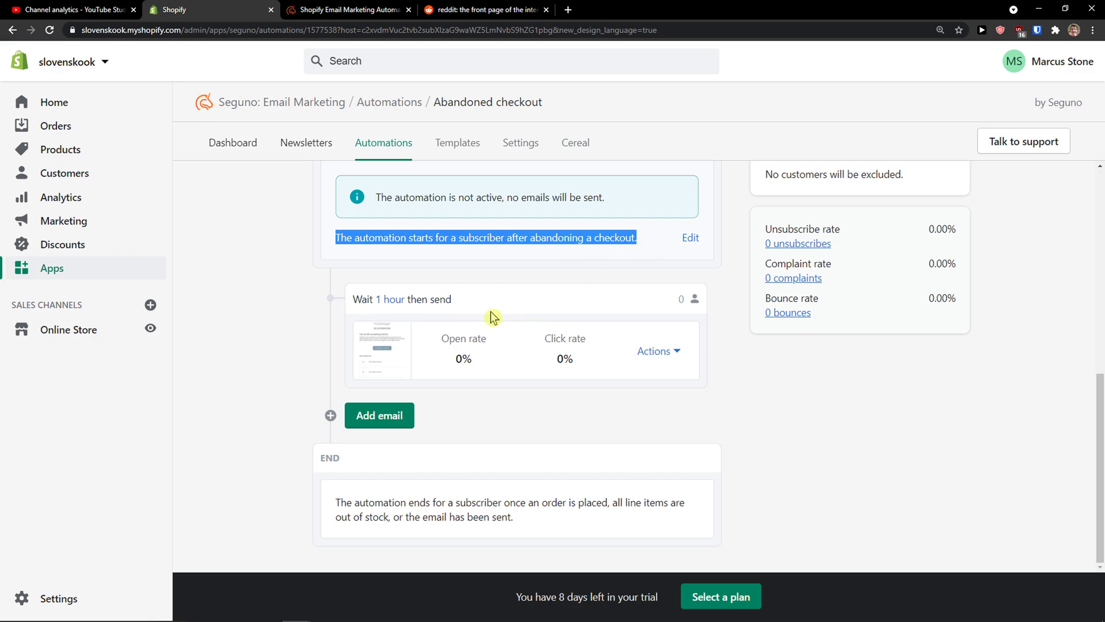
click(677, 357)
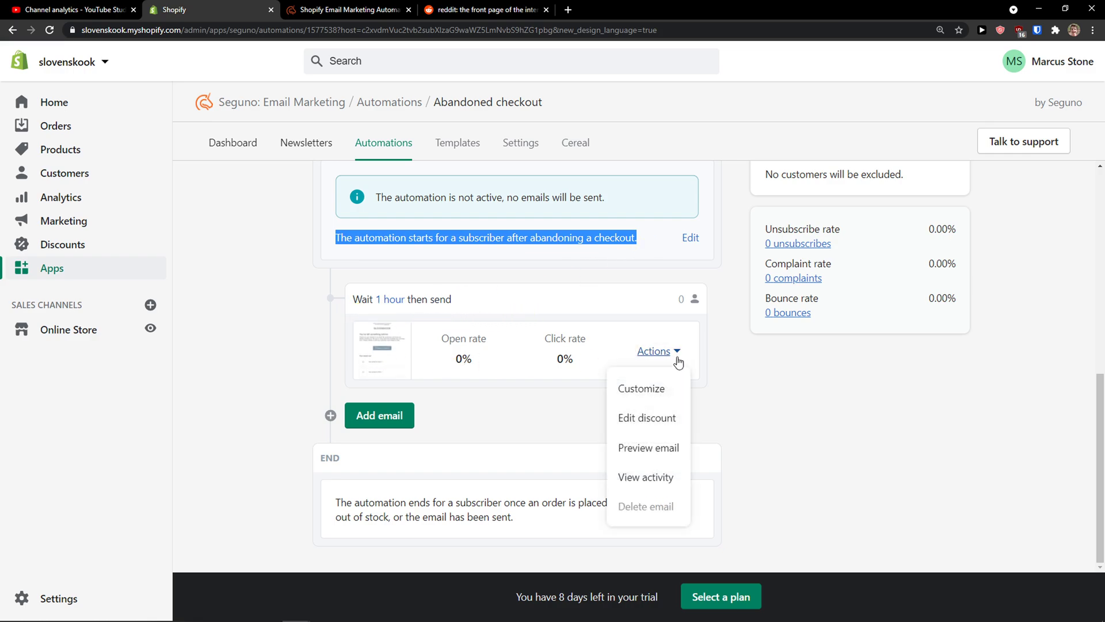
Open the abandoned checkout email in the editor and review its sections.
click(418, 356)
click(382, 353)
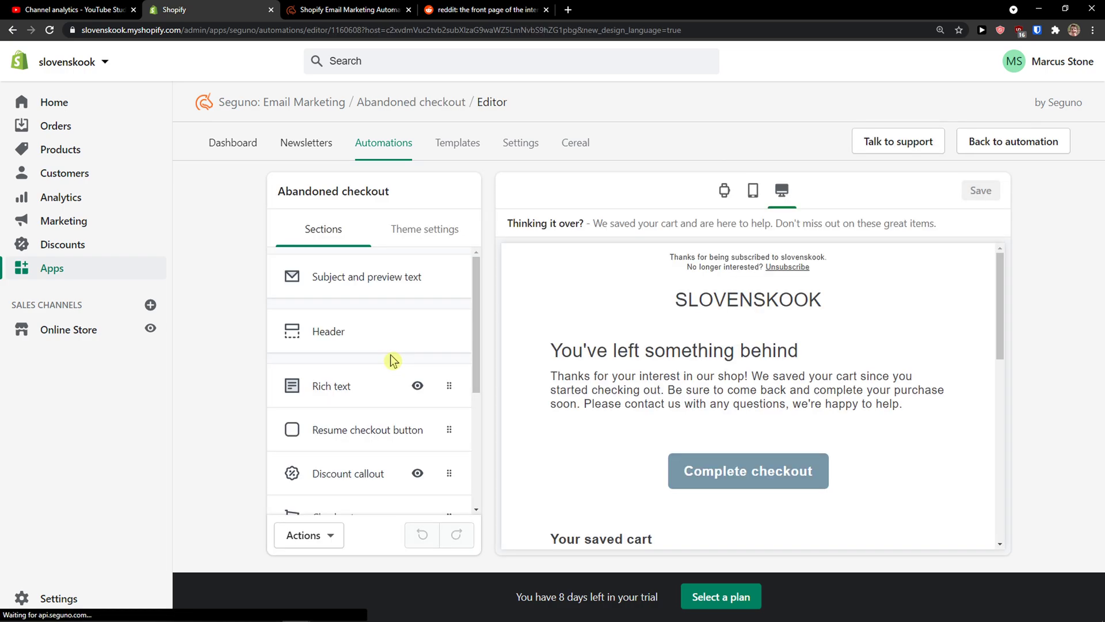
scroll(593, 341, down, 10)
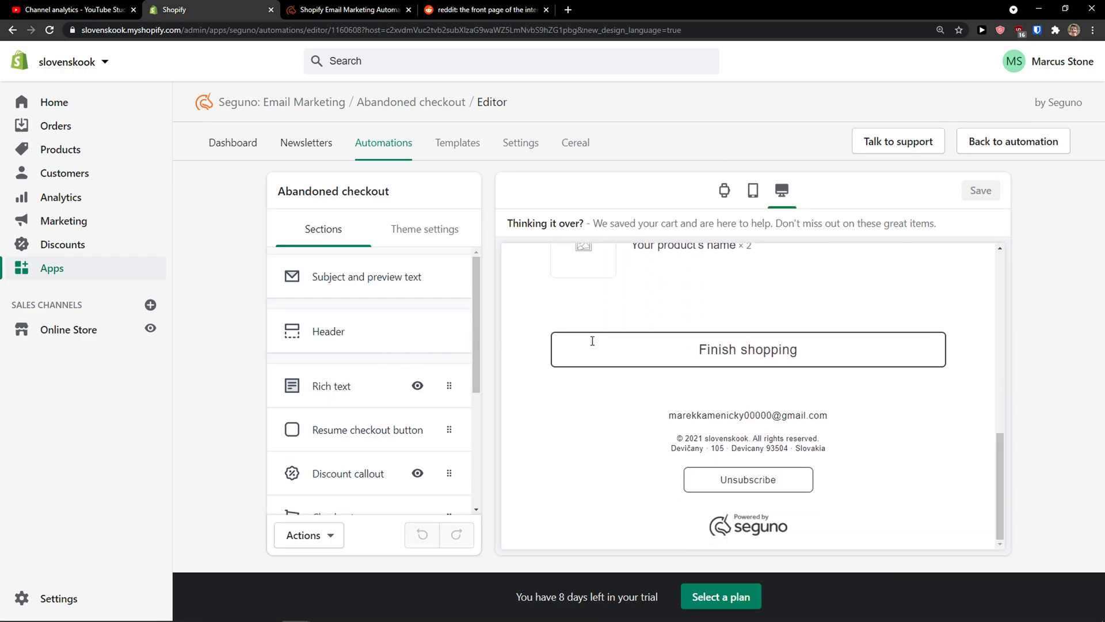
scroll(589, 403, up, 7)
scroll(548, 361, up, 4)
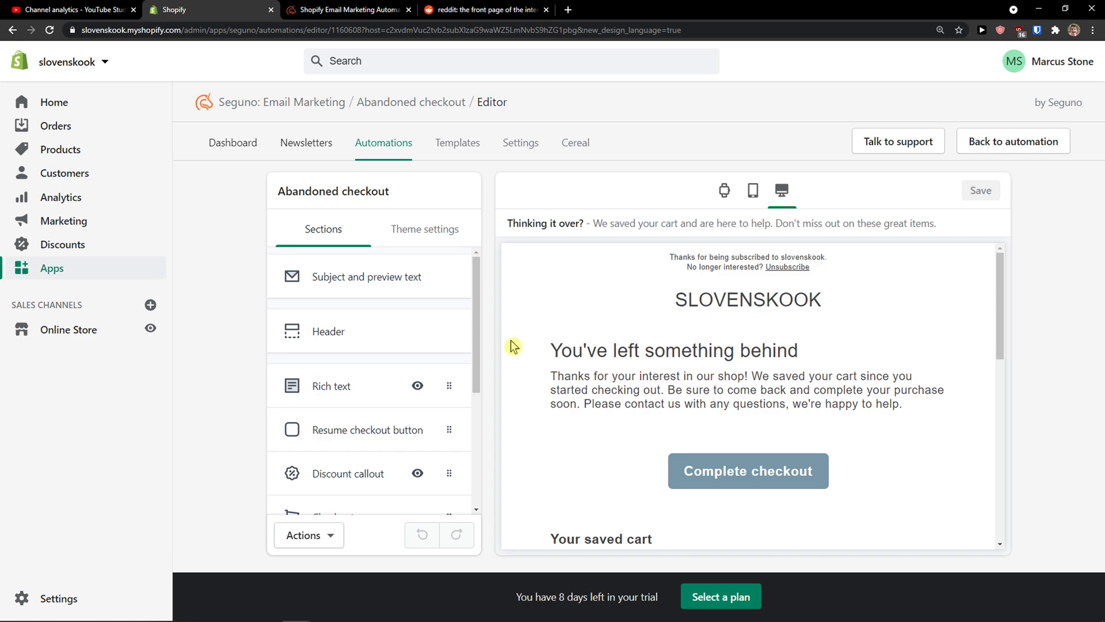
scroll(518, 326, down, 3)
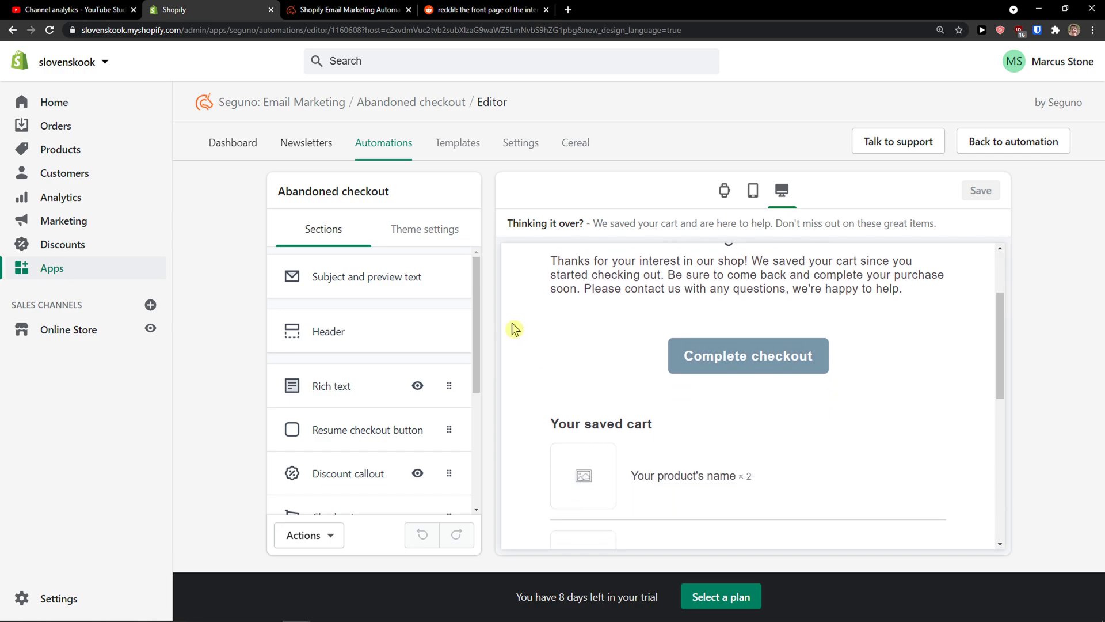
scroll(510, 325, up, 3)
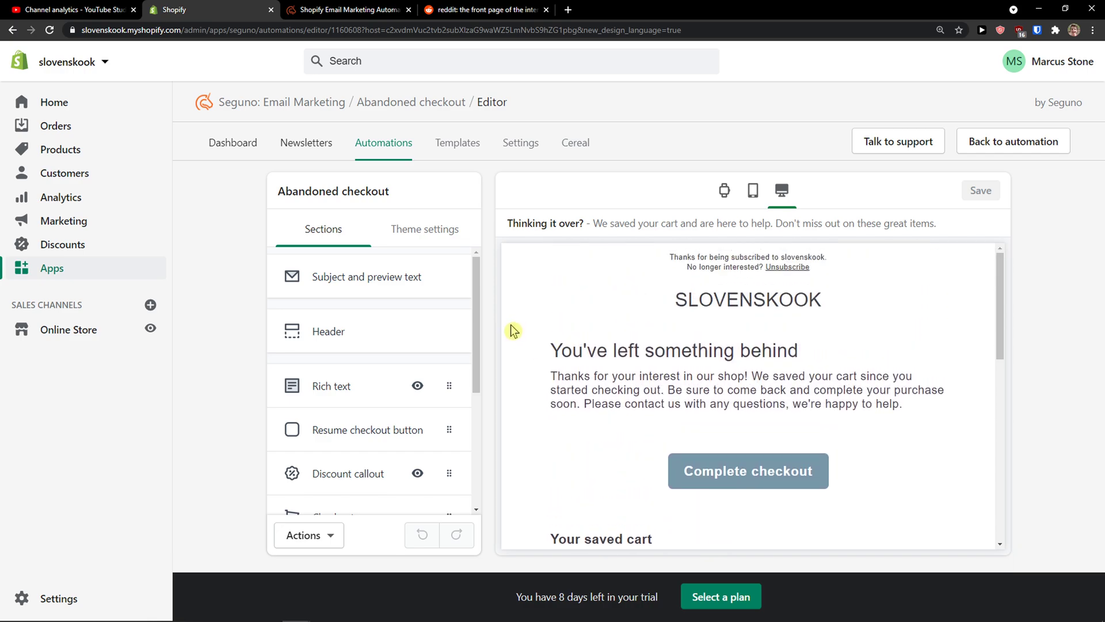
scroll(513, 331, down, 2)
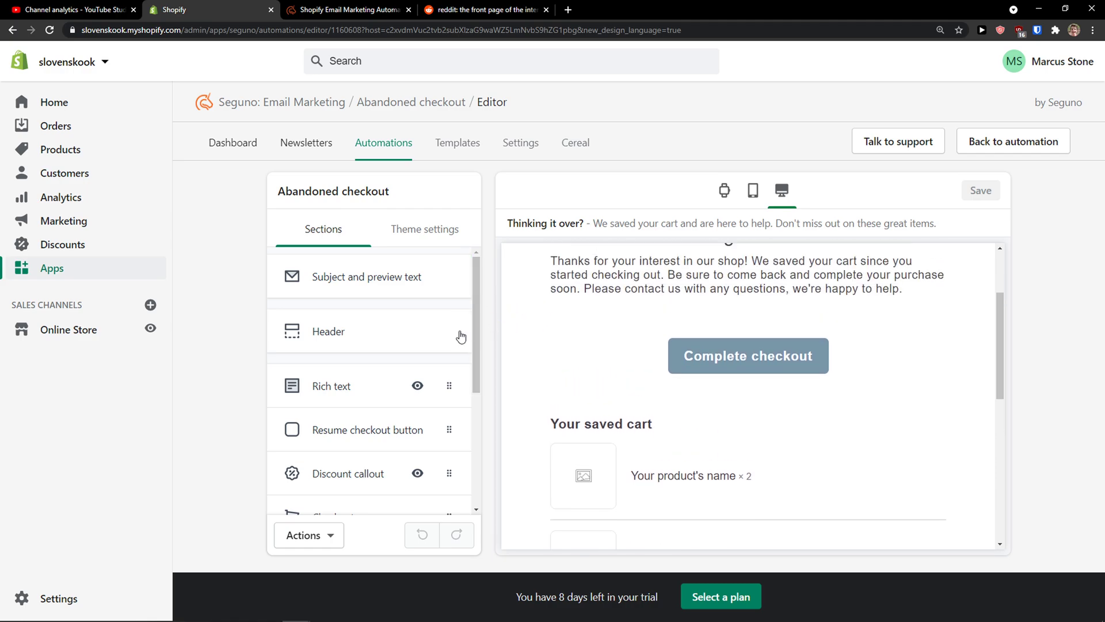
Move the Rich text section below the Complete checkout button and reorder the sections.
drag(446, 385, 446, 451)
drag(442, 392, 447, 346)
scroll(595, 391, down, 4)
scroll(595, 390, up, 4)
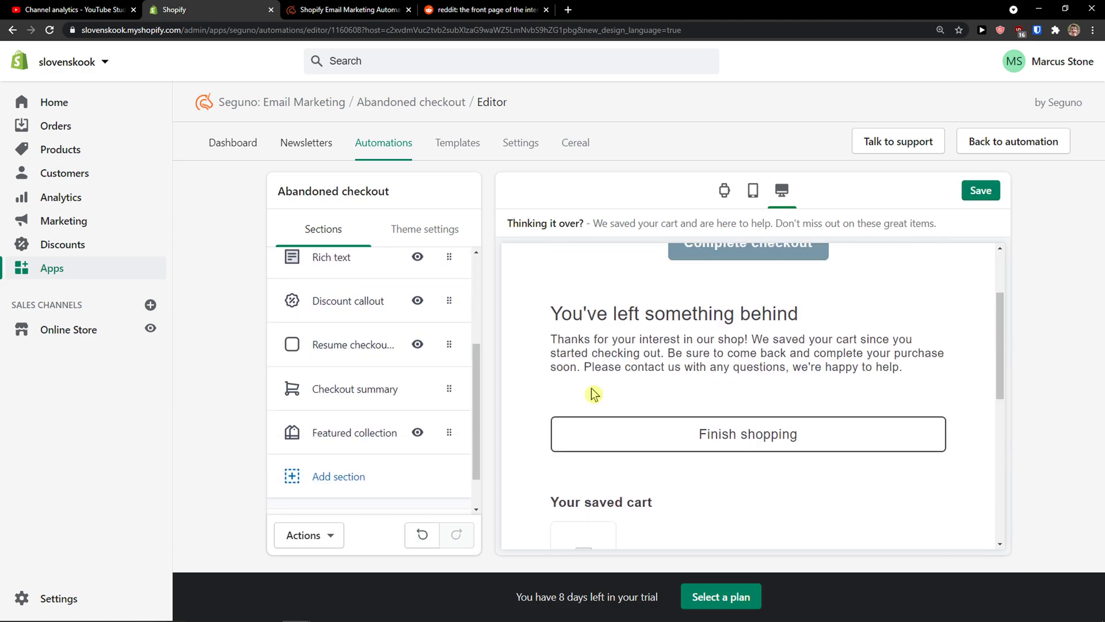
scroll(585, 385, down, 6)
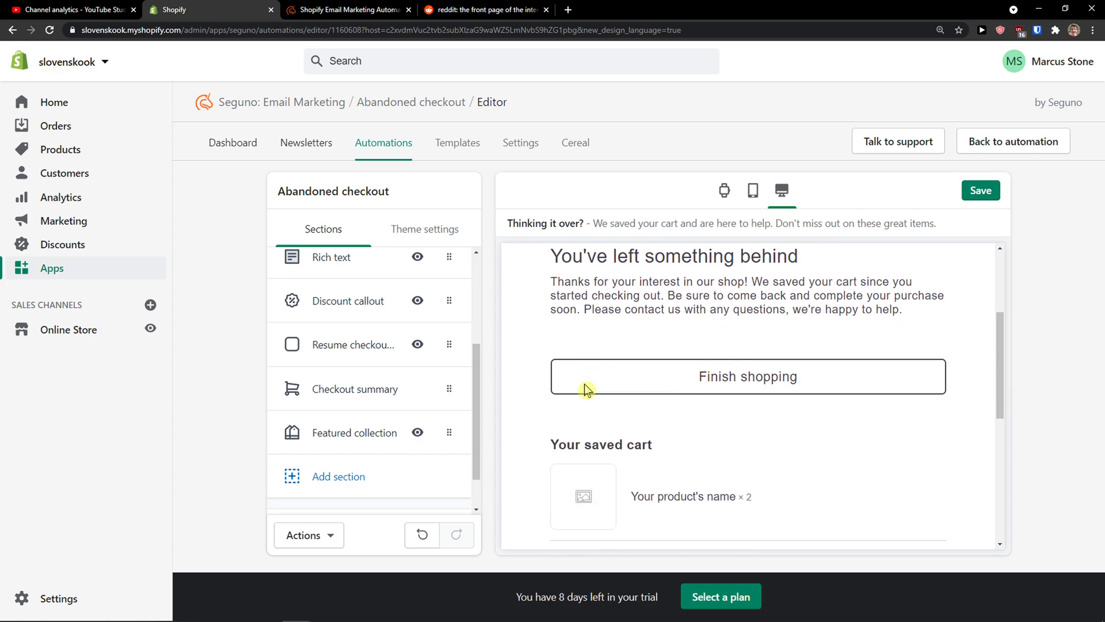
scroll(586, 383, up, 8)
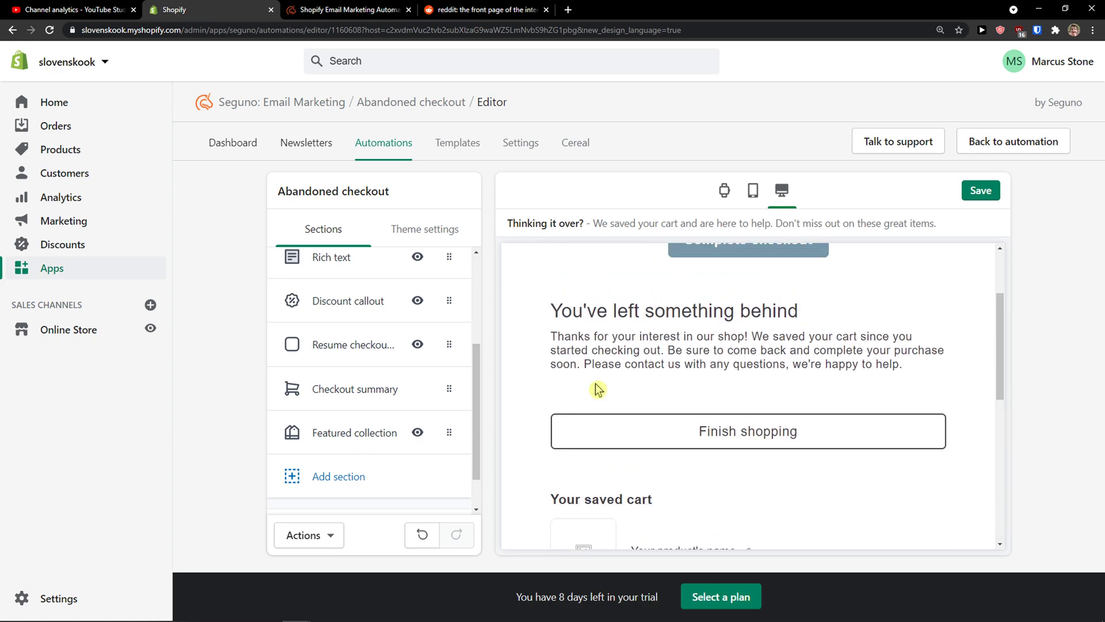
click(12, 30)
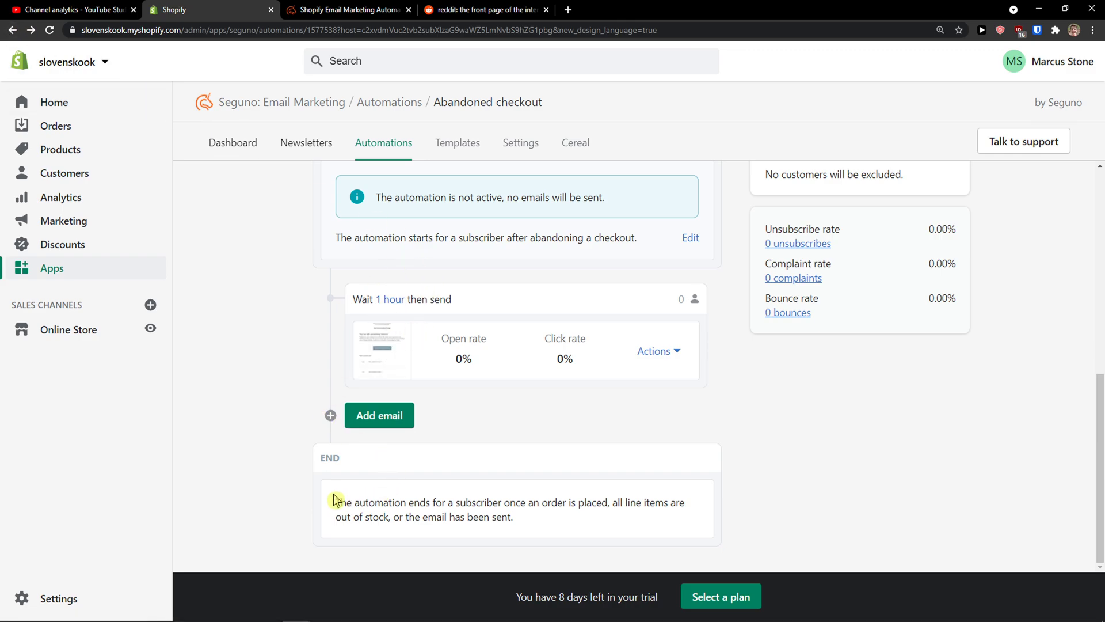
drag(332, 498, 554, 528)
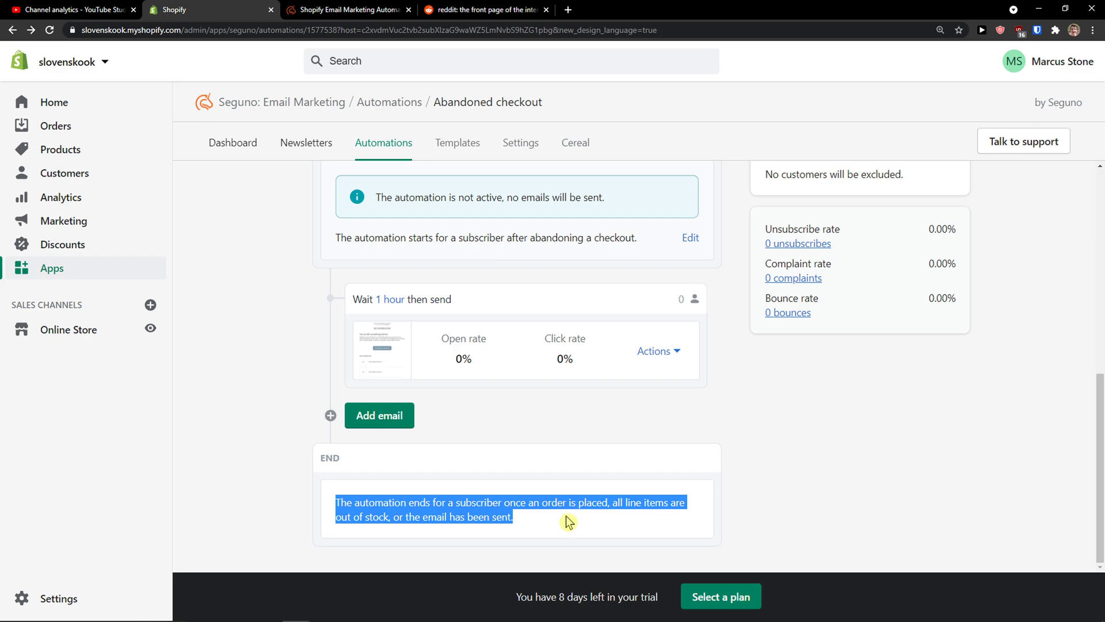
scroll(504, 469, up, 3)
scroll(503, 469, up, 4)
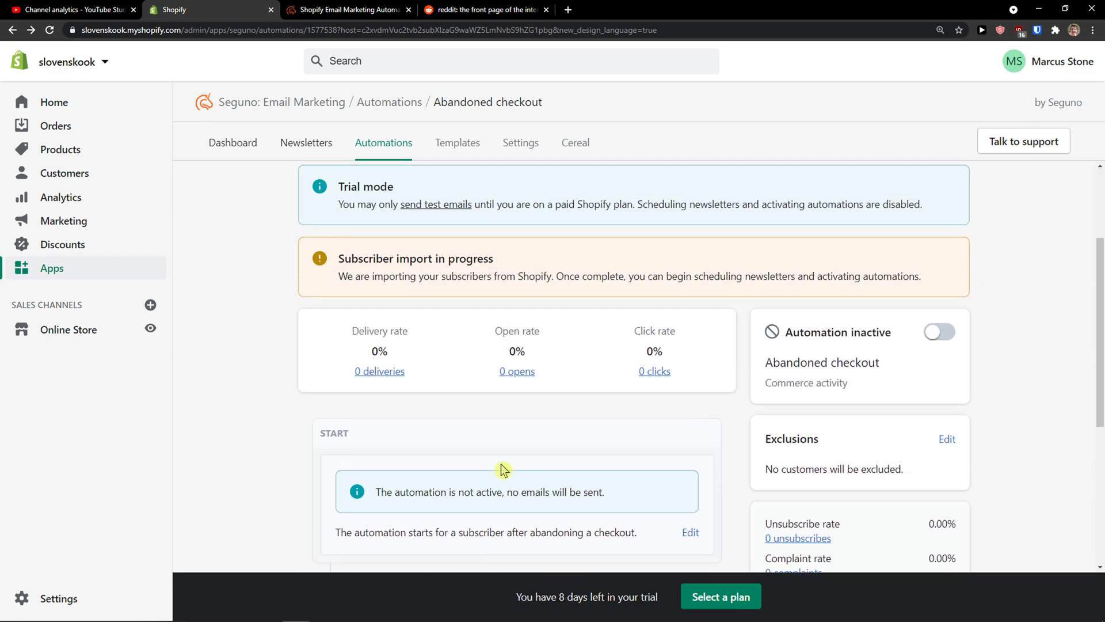
scroll(449, 440, down, 1)
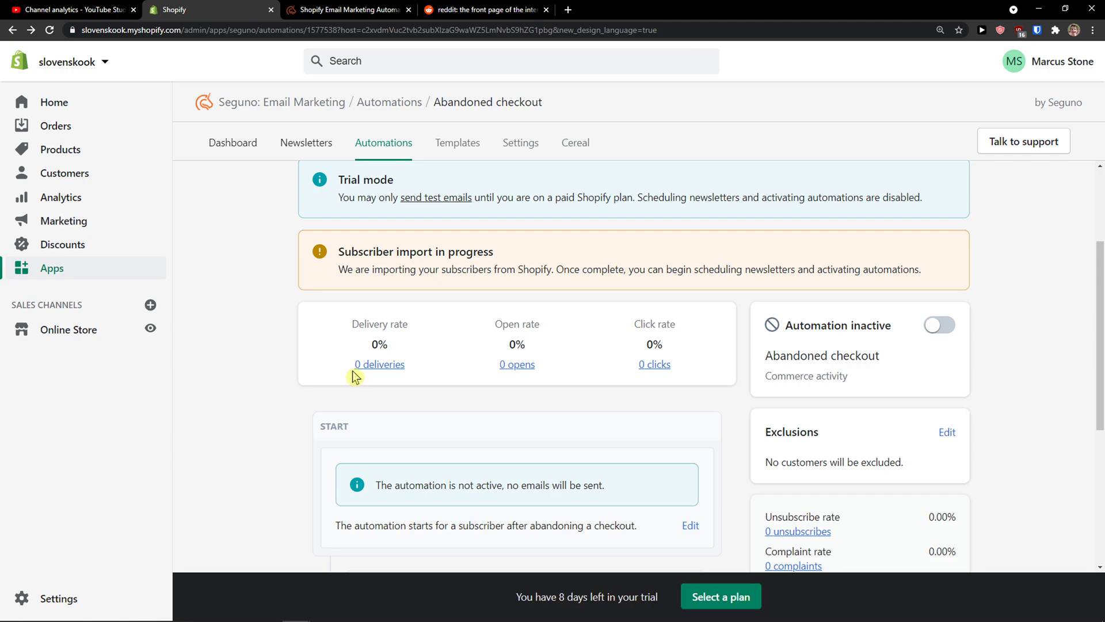
scroll(547, 350, down, 2)
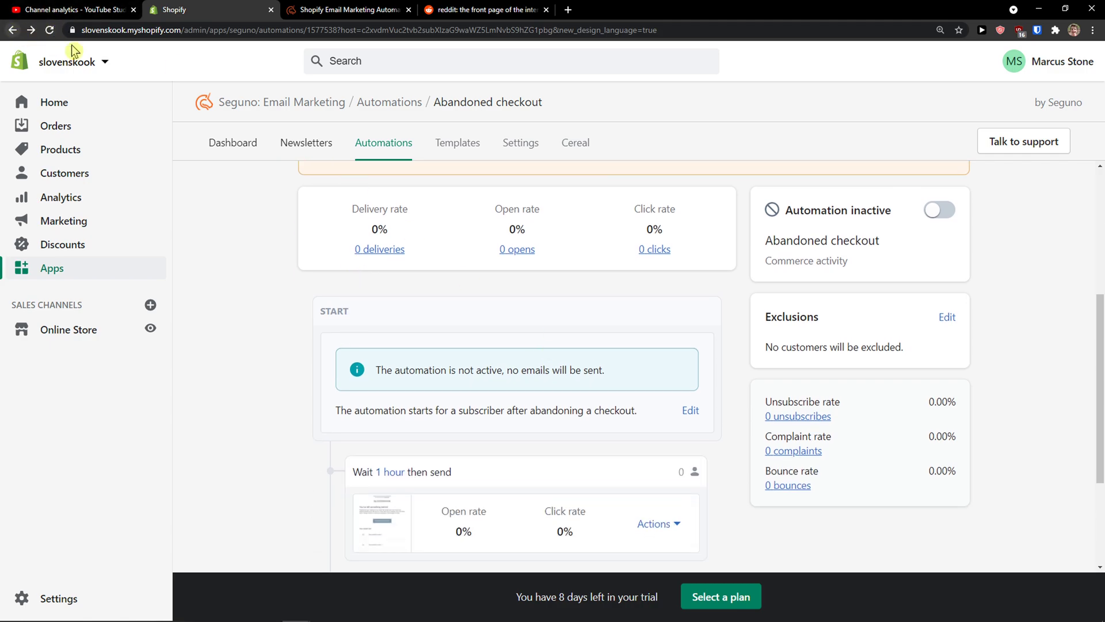
Return to the automations list and scroll through the available automations.
click(368, 142)
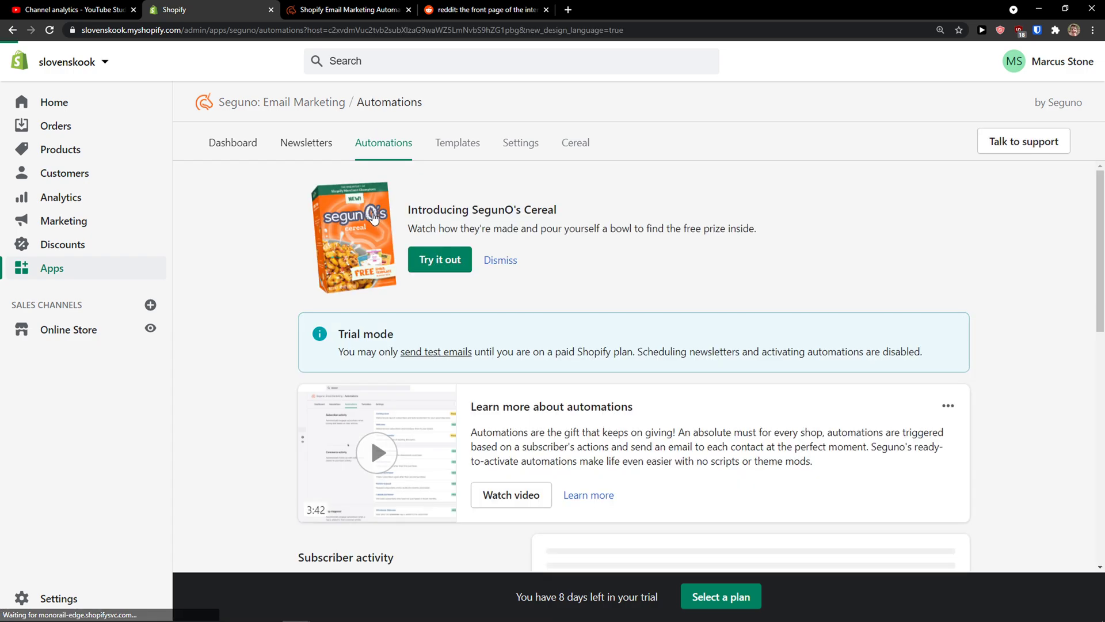
scroll(372, 217, down, 3)
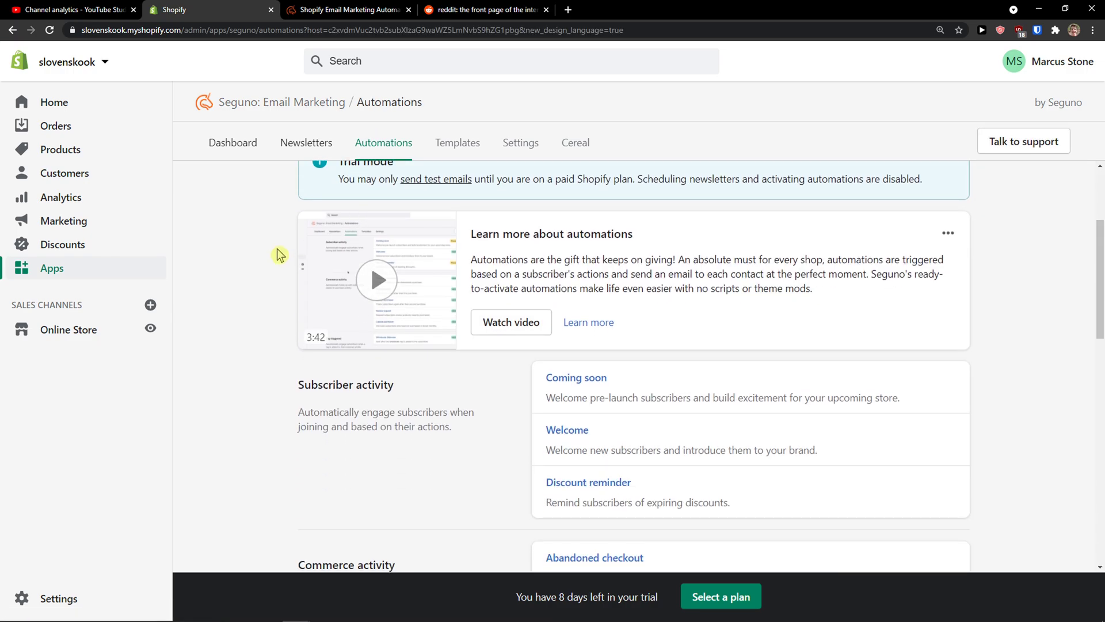
scroll(278, 254, down, 1)
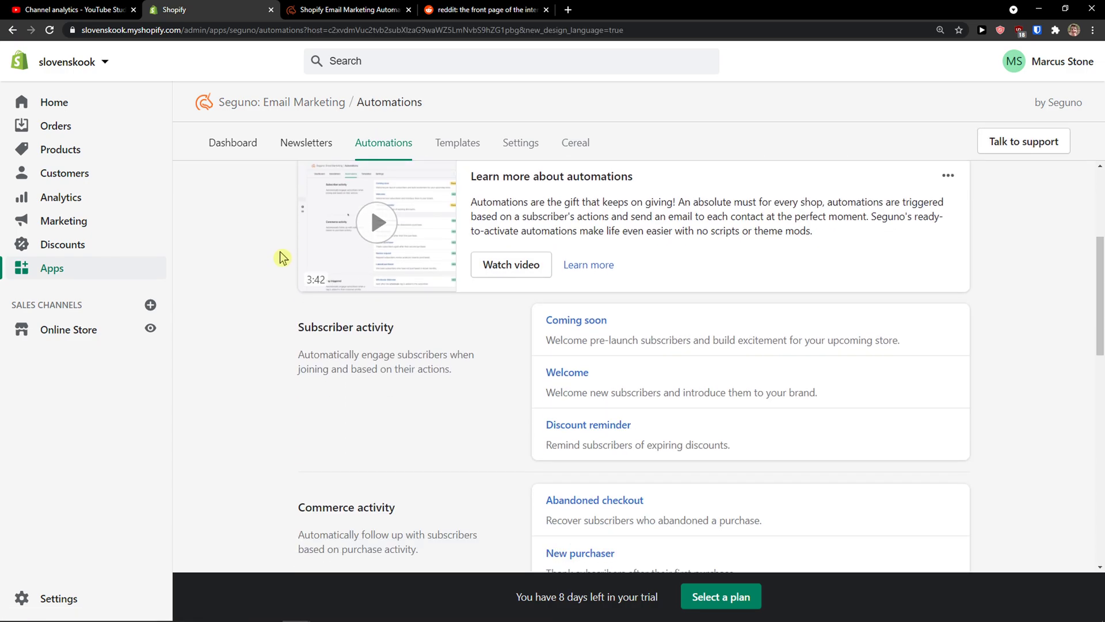
scroll(282, 256, down, 3)
scroll(282, 256, up, 1)
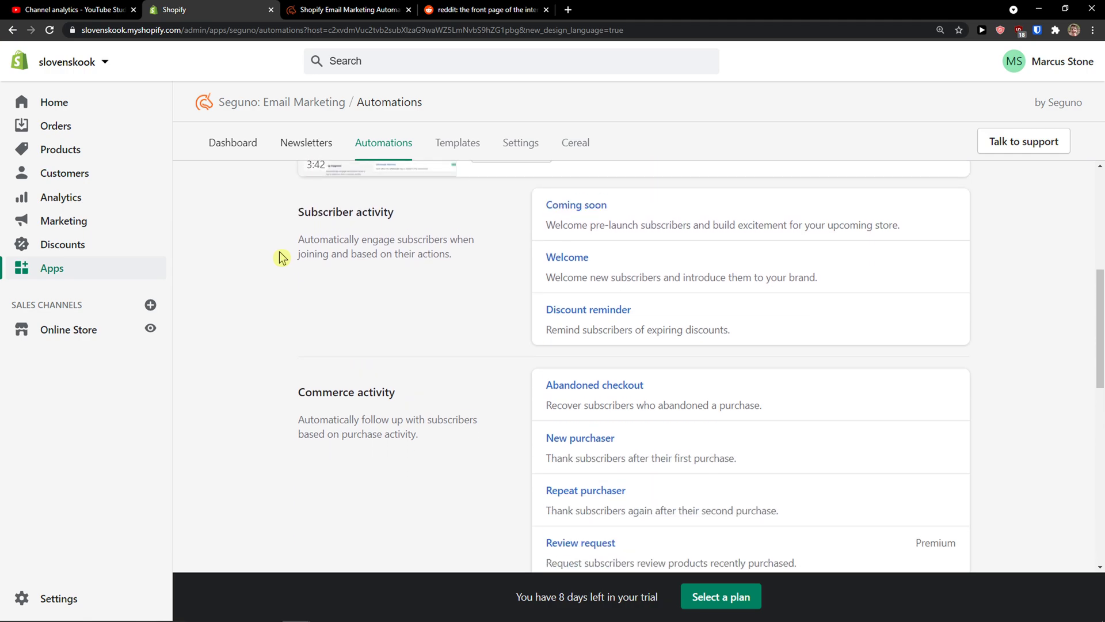
Open the Welcome automation and review its START, Send immediately and END sections.
click(636, 264)
scroll(489, 264, down, 1)
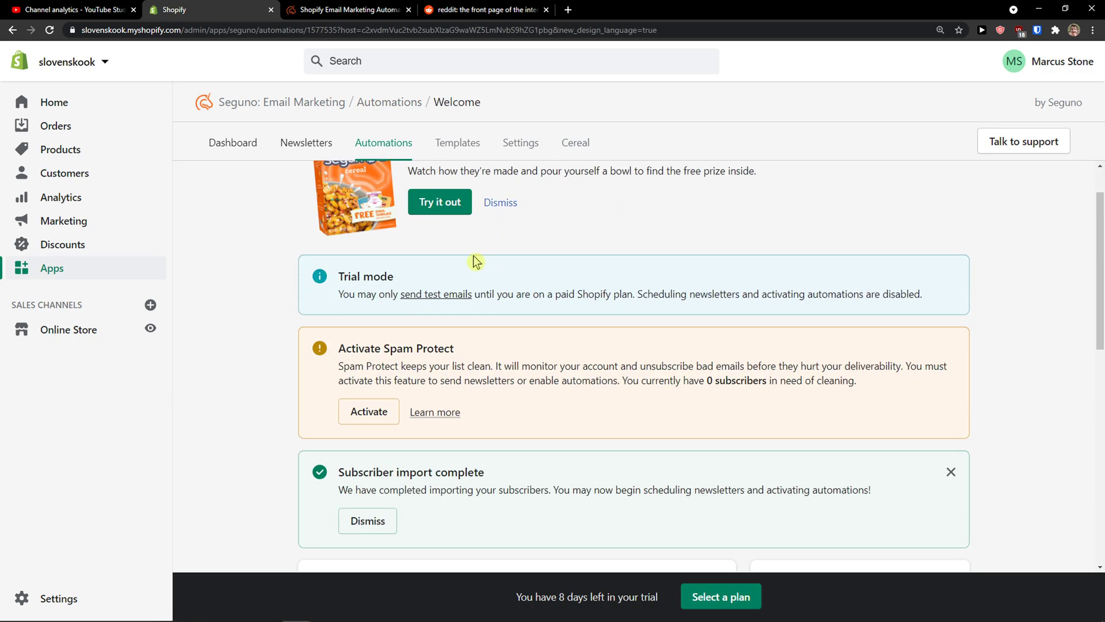
scroll(475, 260, down, 8)
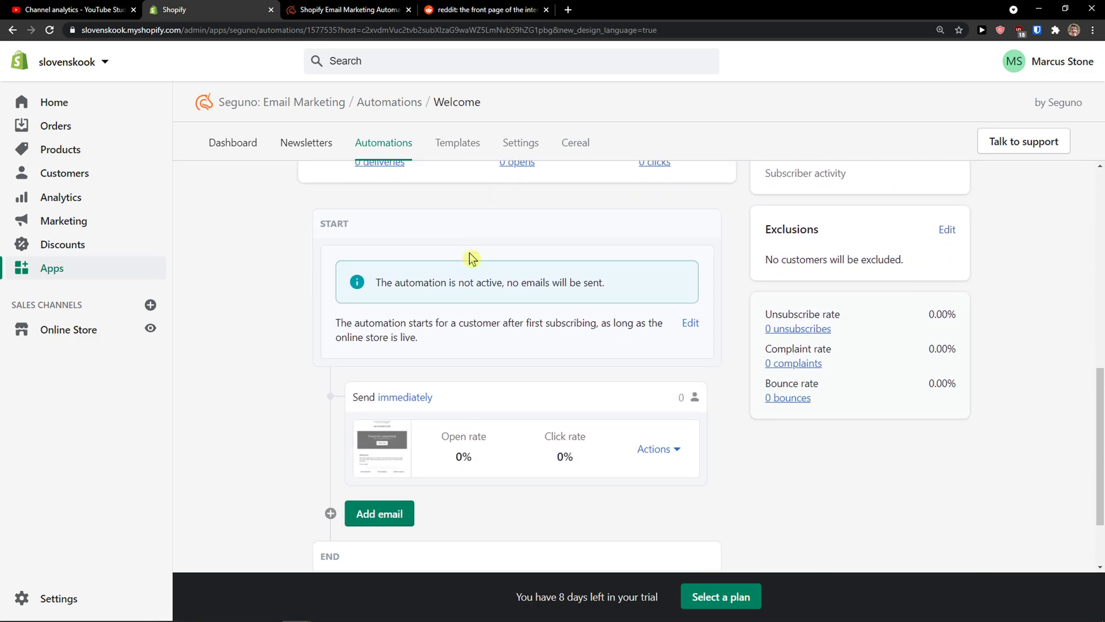
drag(343, 326, 455, 343)
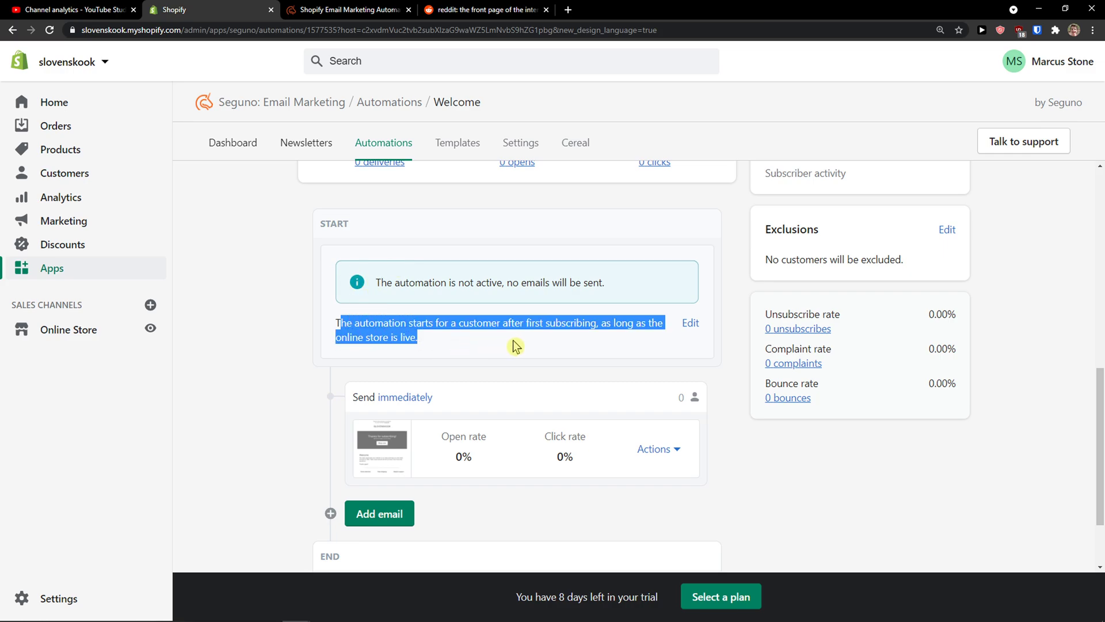
scroll(482, 347, down, 1)
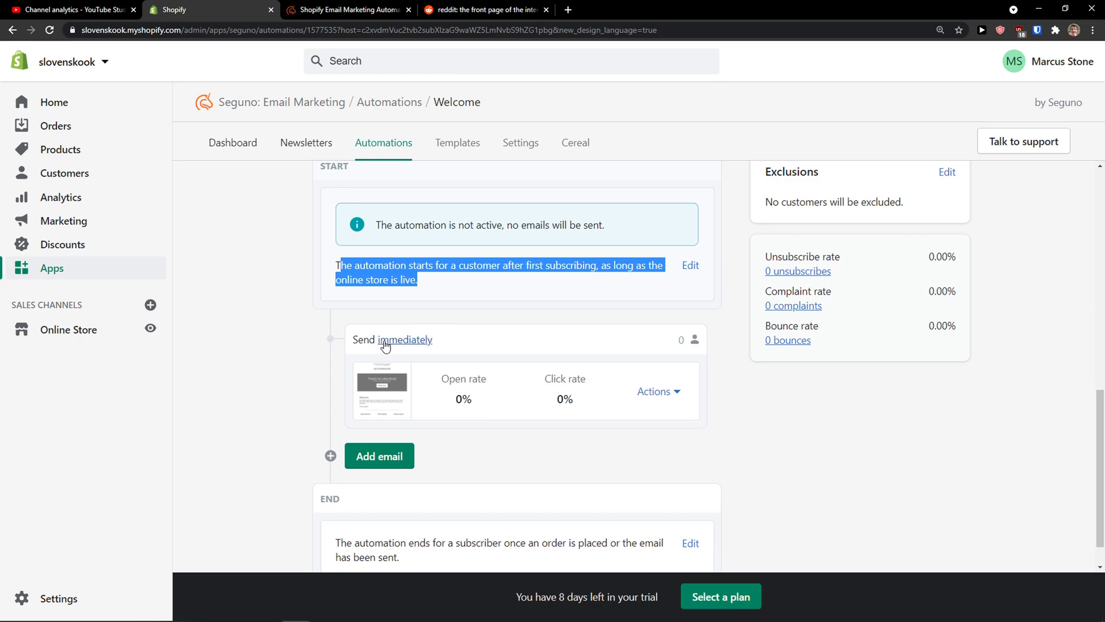
scroll(383, 345, down, 1)
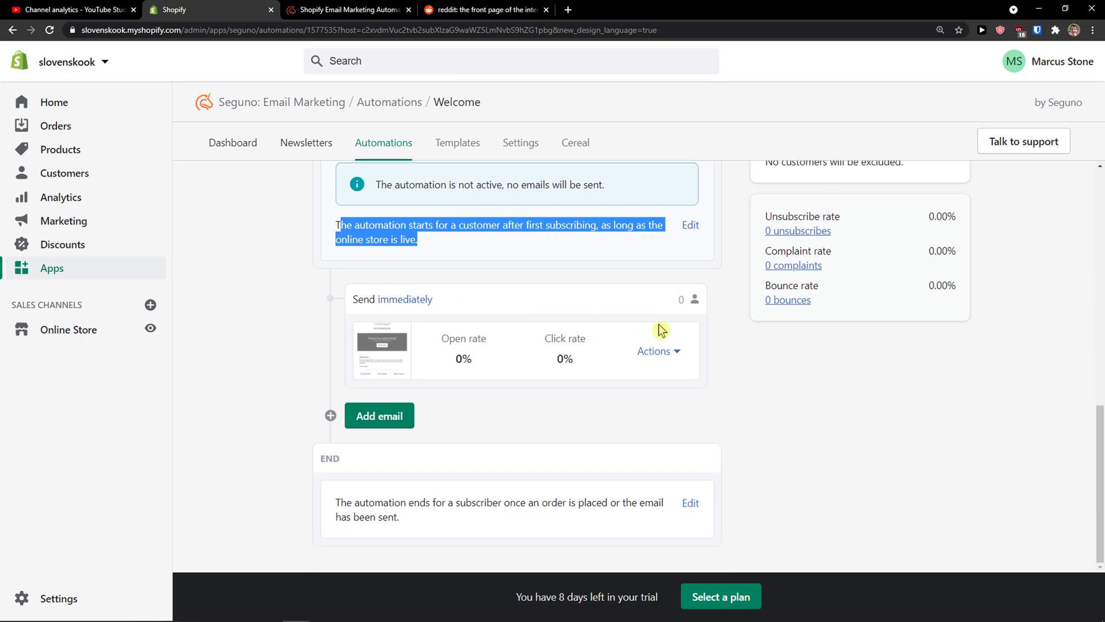
Open the Welcome email in the editor and inspect the Image with text overlay section.
click(400, 357)
scroll(592, 338, down, 1)
scroll(592, 338, down, 2)
scroll(553, 339, down, 4)
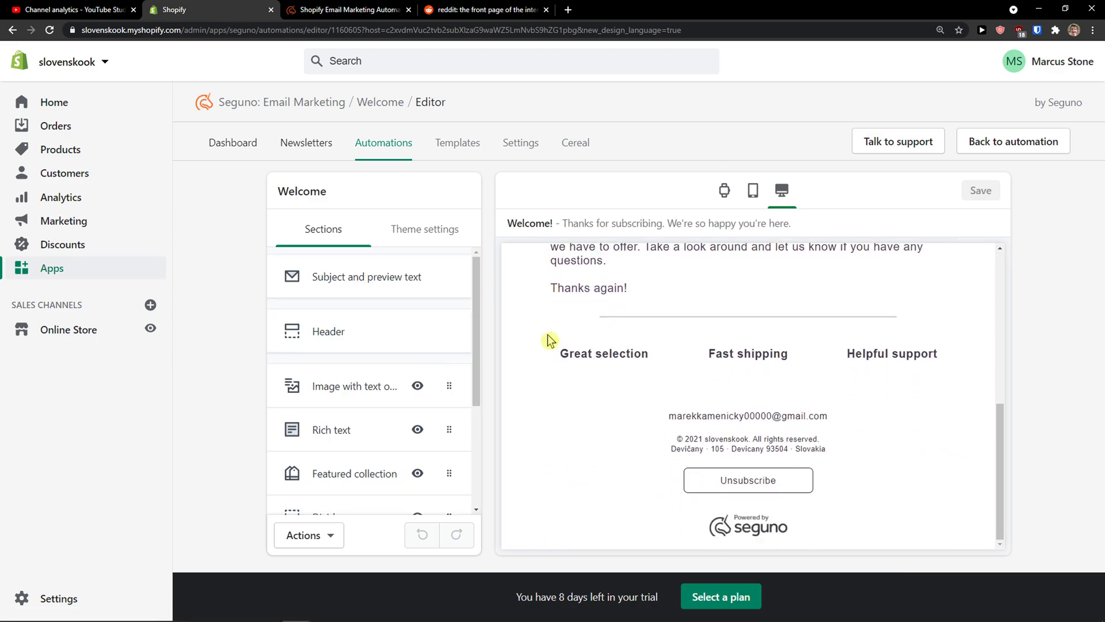
scroll(561, 357, up, 2)
click(369, 393)
scroll(368, 392, down, 5)
click(285, 192)
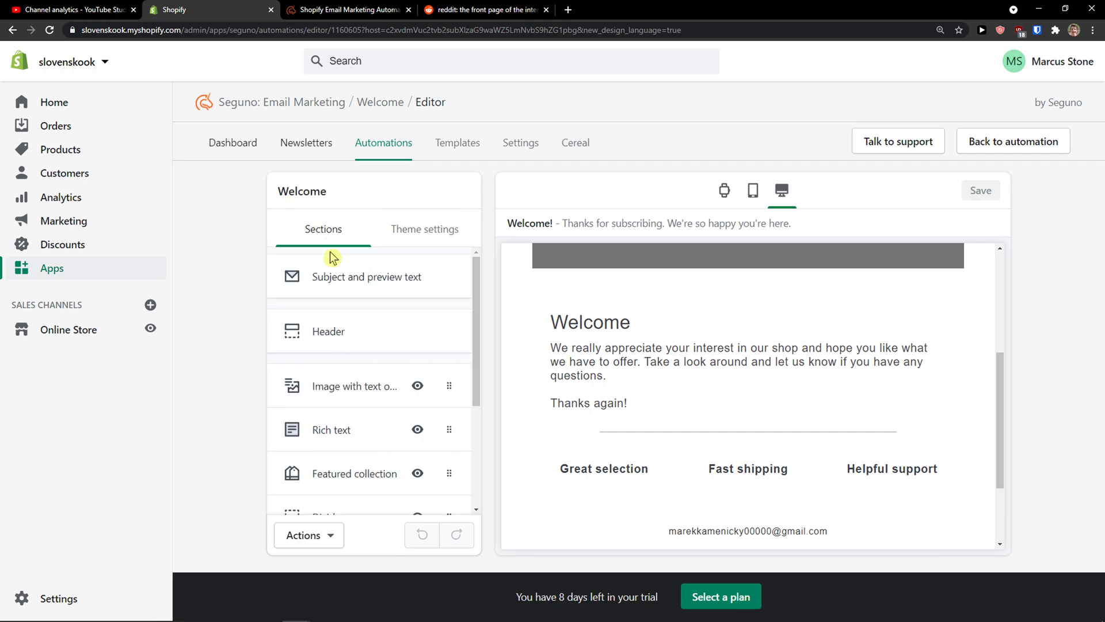
scroll(365, 322, down, 3)
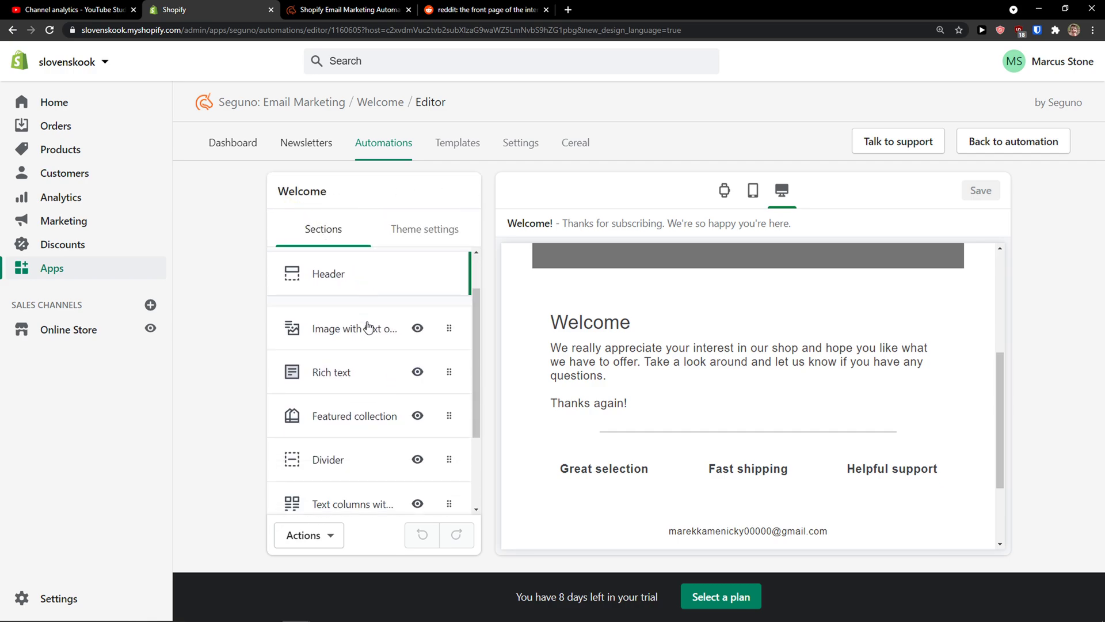
scroll(354, 361, down, 1)
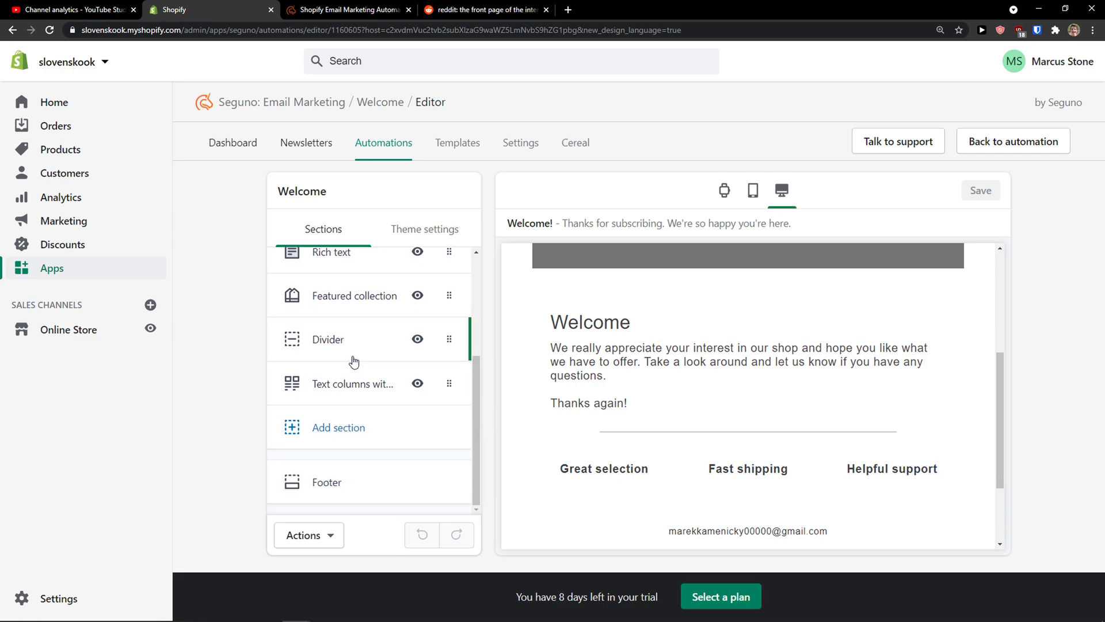
Set the Divider section to 4px thickness and 100% width.
click(339, 350)
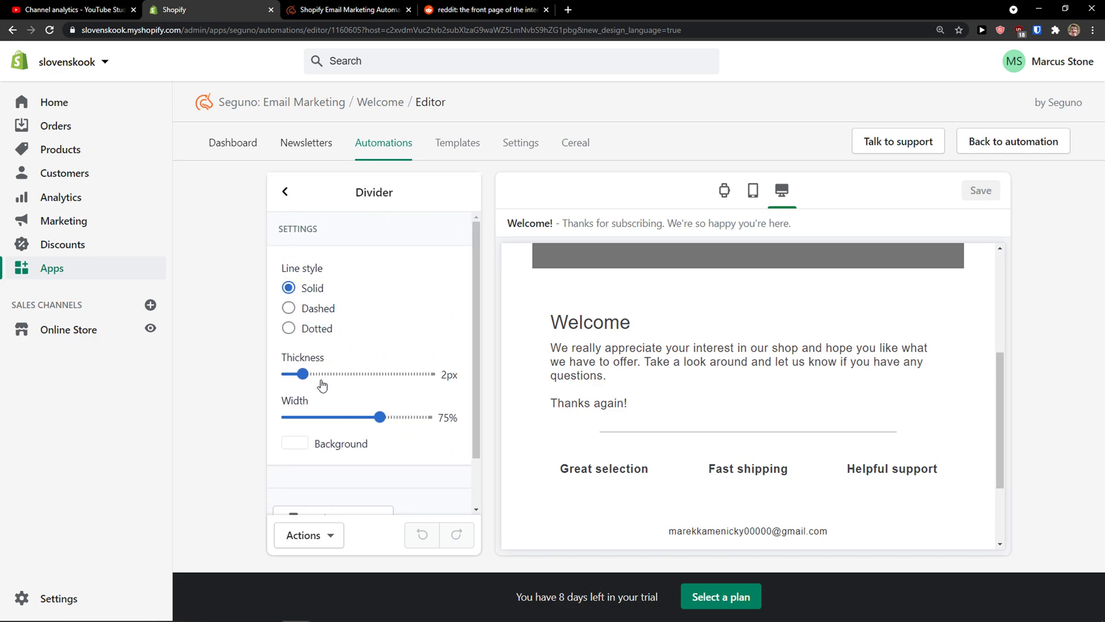
drag(302, 374, 333, 374)
drag(379, 417, 412, 421)
click(286, 210)
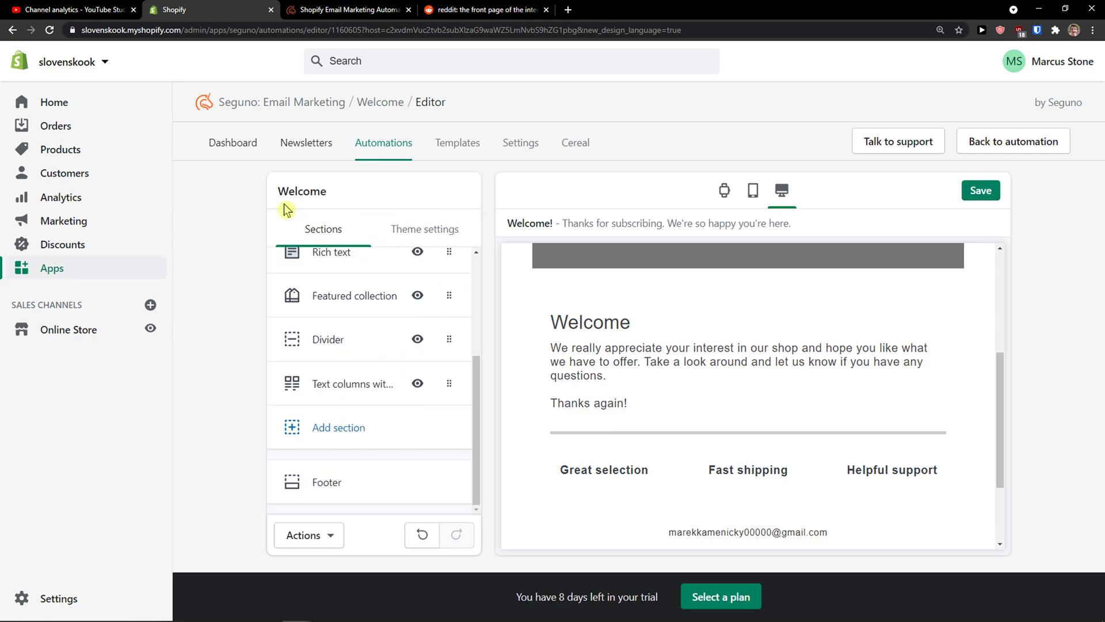
scroll(320, 266, up, 2)
scroll(317, 271, down, 2)
Browse the Templates page's cards, including Featured blog posts, Collection list and Recent blog posts.
click(474, 153)
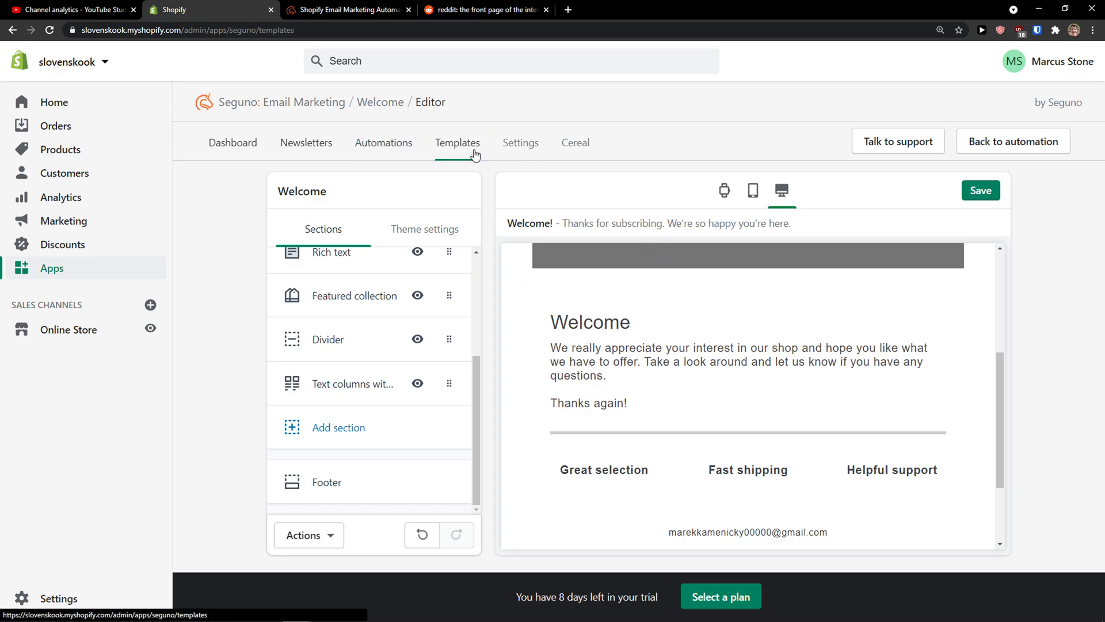
scroll(507, 294, down, 5)
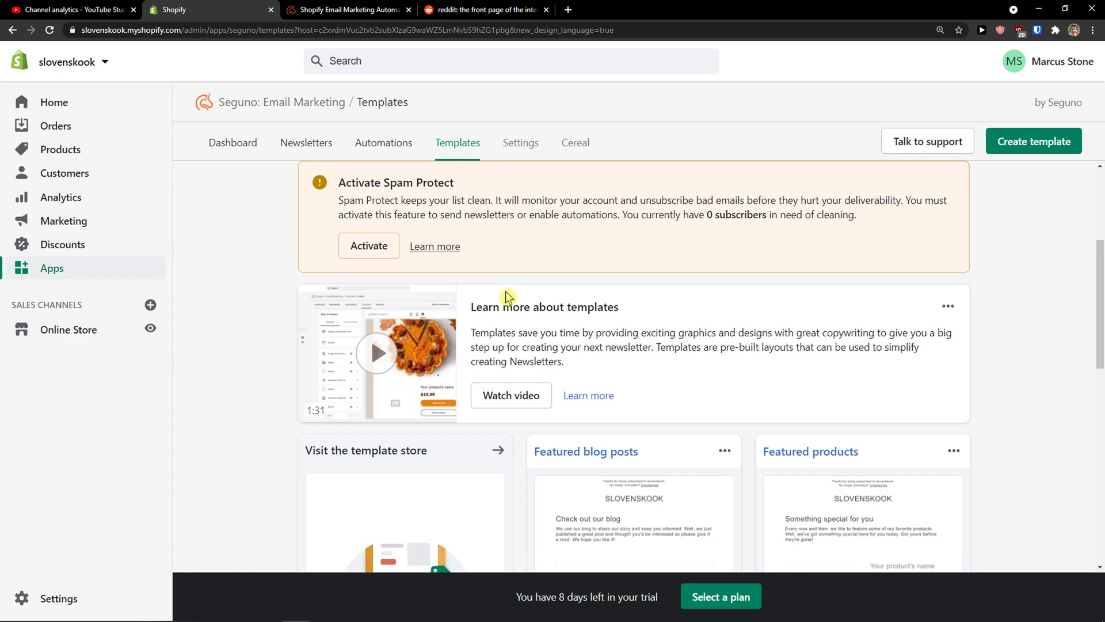
scroll(506, 299, down, 8)
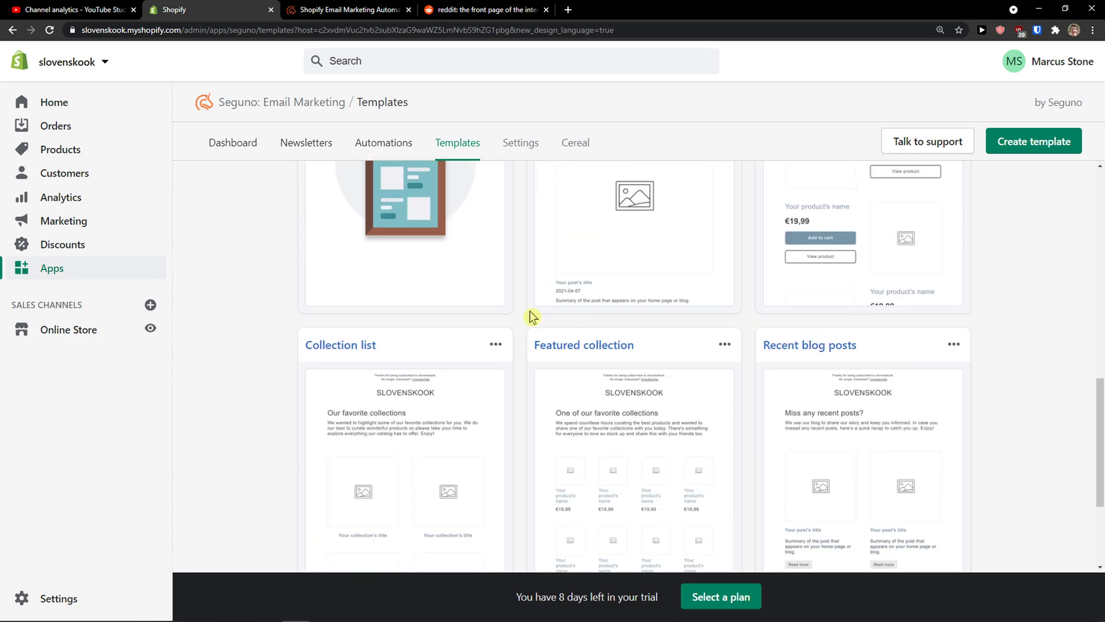
scroll(524, 331, up, 10)
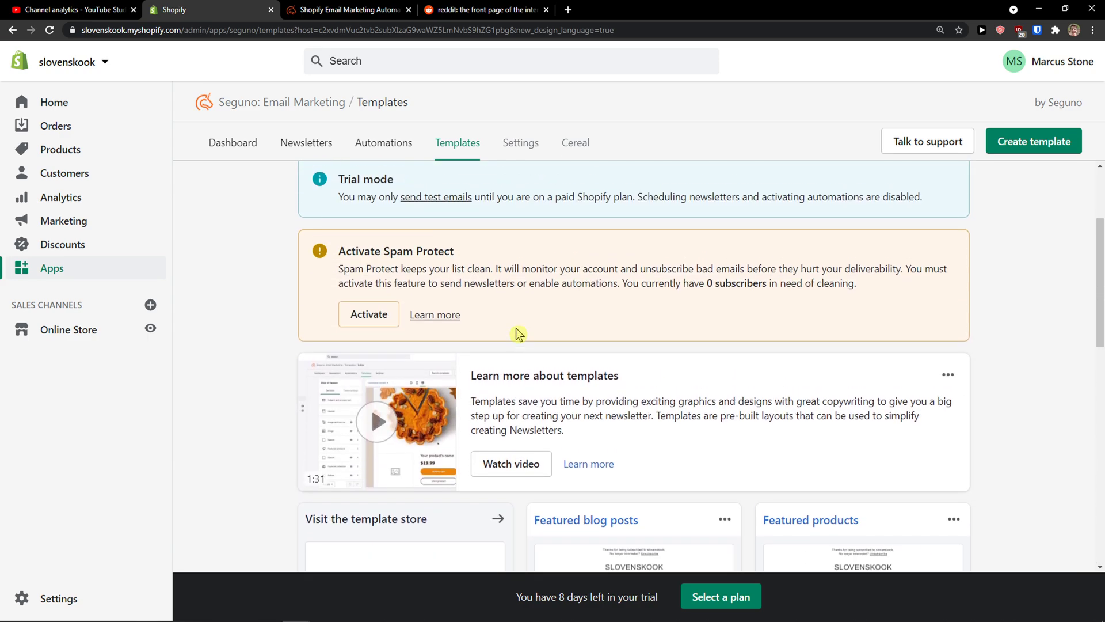
scroll(513, 339, down, 2)
scroll(575, 349, up, 5)
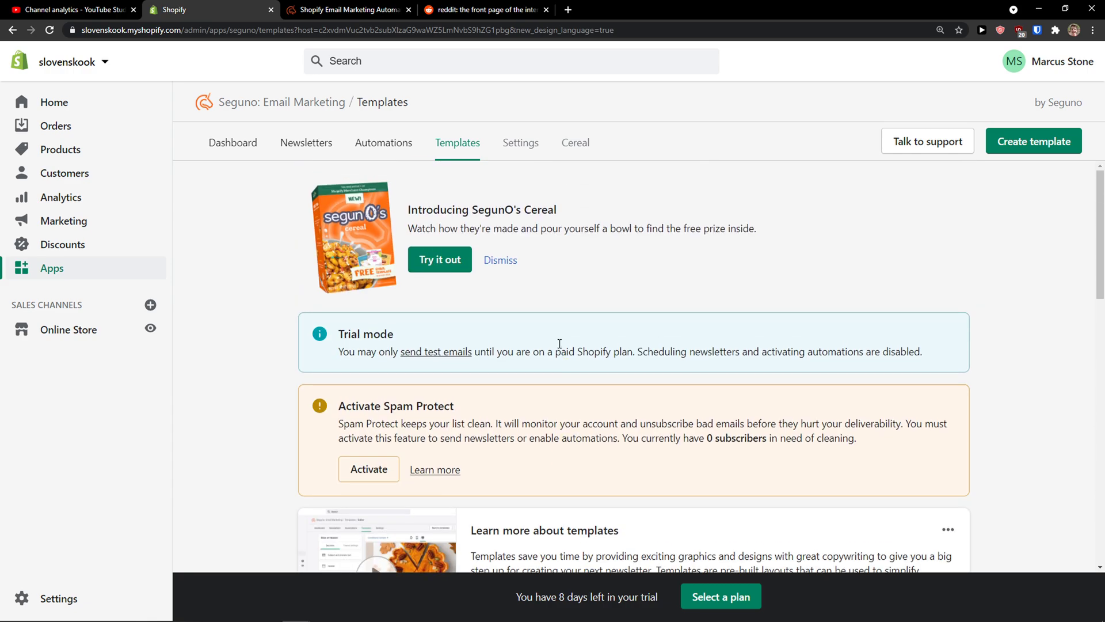
On the Settings page, step through the sender name, sender email, reply email and test recipients fields.
click(530, 154)
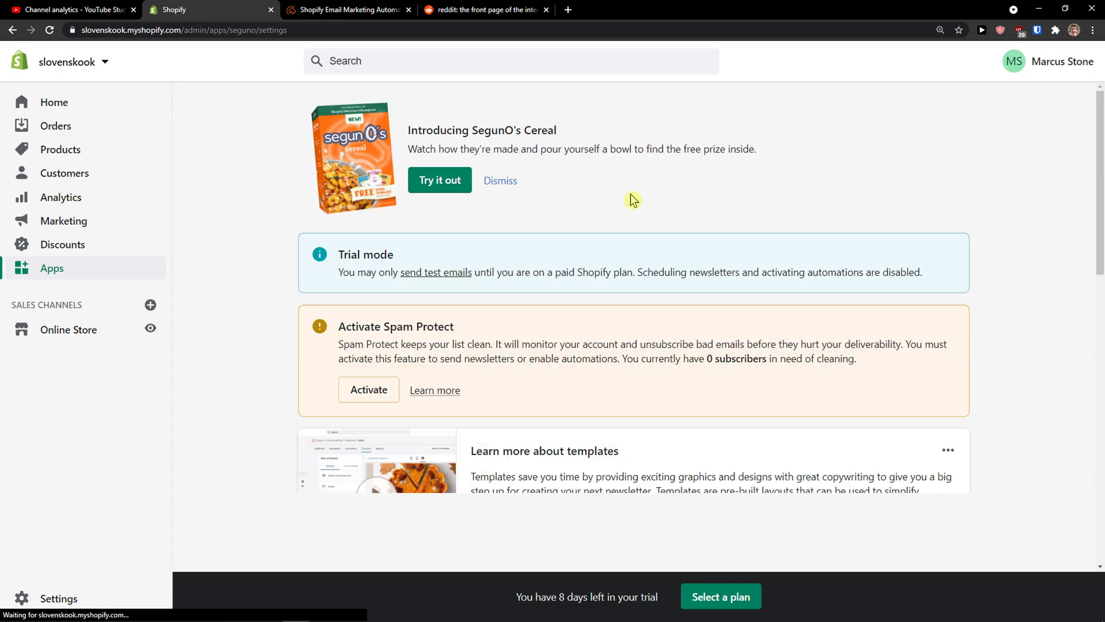
scroll(576, 285, down, 1)
scroll(535, 270, down, 8)
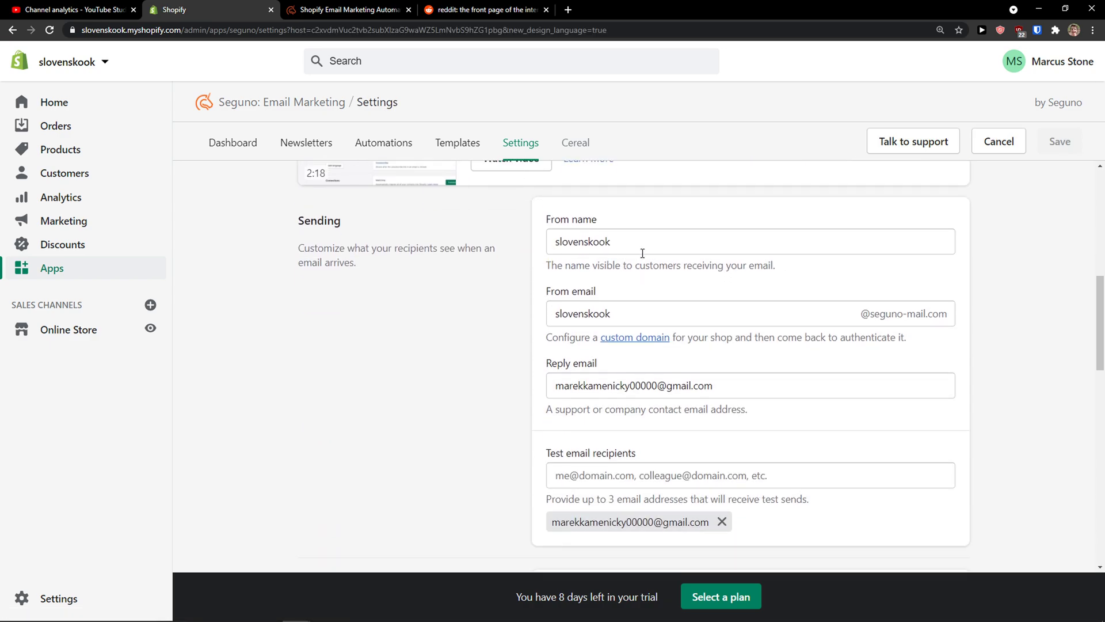
double_click(641, 254)
key(Tab)
scroll(482, 293, down, 1)
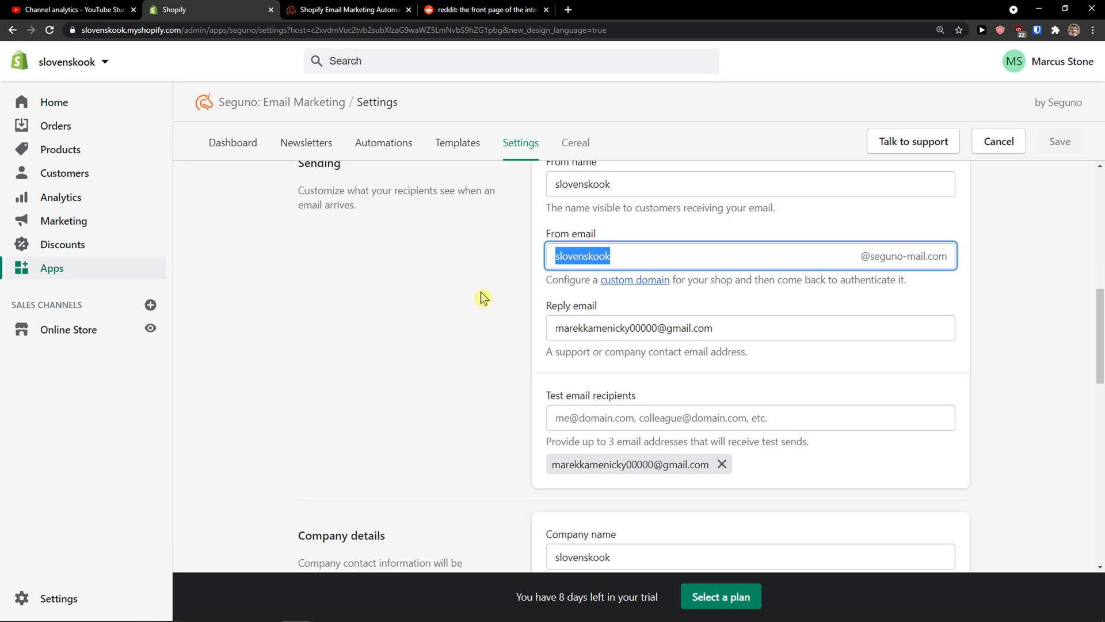
key(Tab)
scroll(582, 326, down, 2)
click(555, 313)
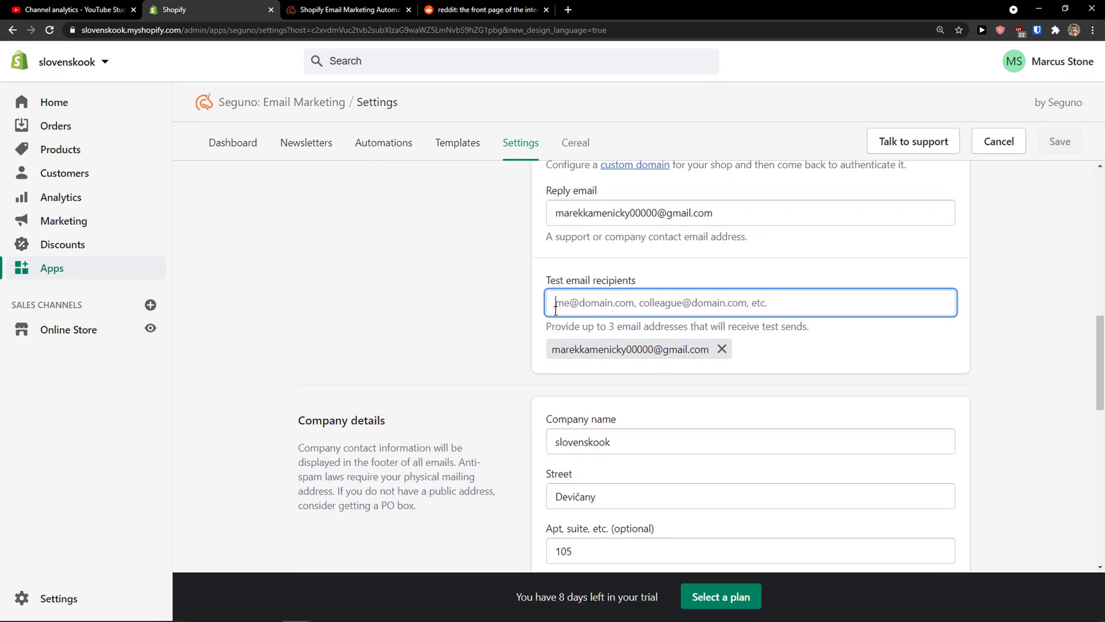
Scroll down to Billing and select the Free charge text showing 0/250 subscribers.
scroll(554, 311, down, 6)
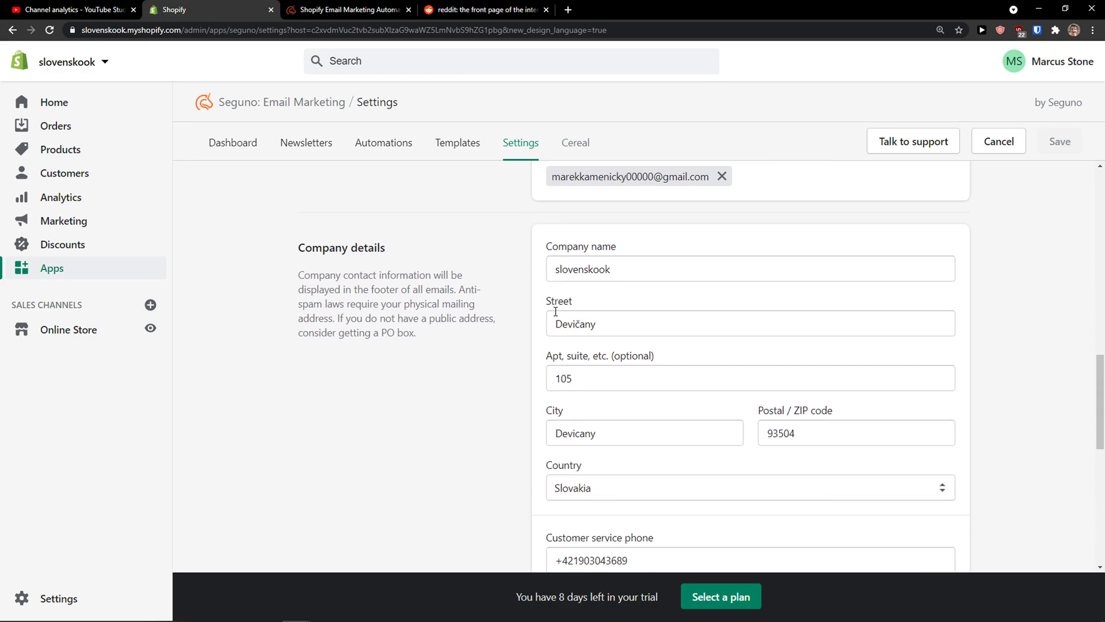
scroll(515, 322, up, 3)
scroll(514, 328, down, 5)
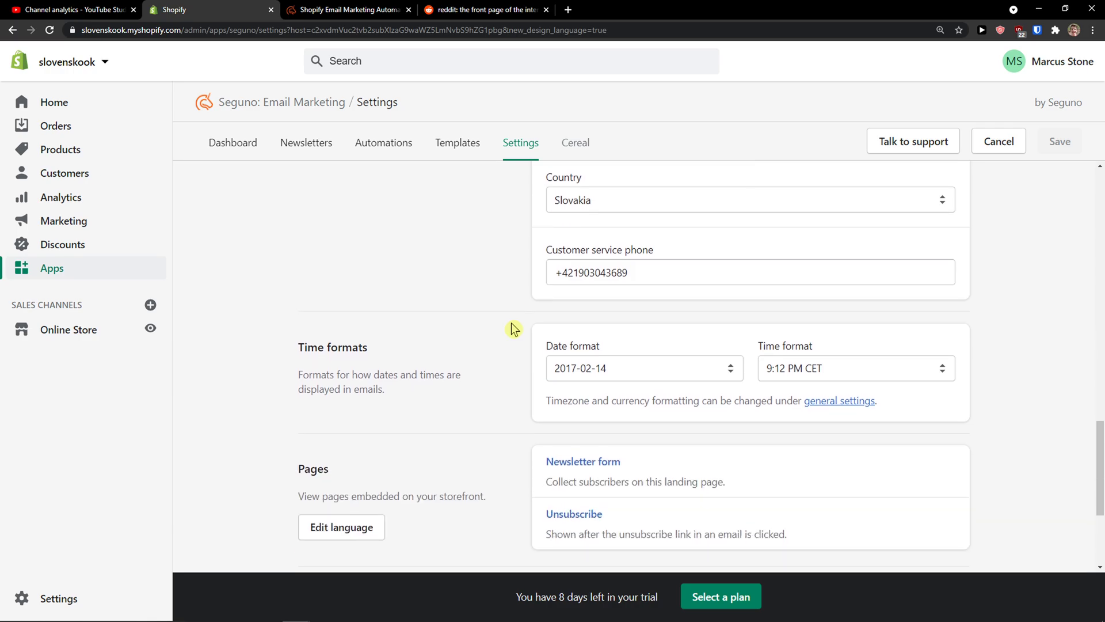
scroll(513, 328, down, 4)
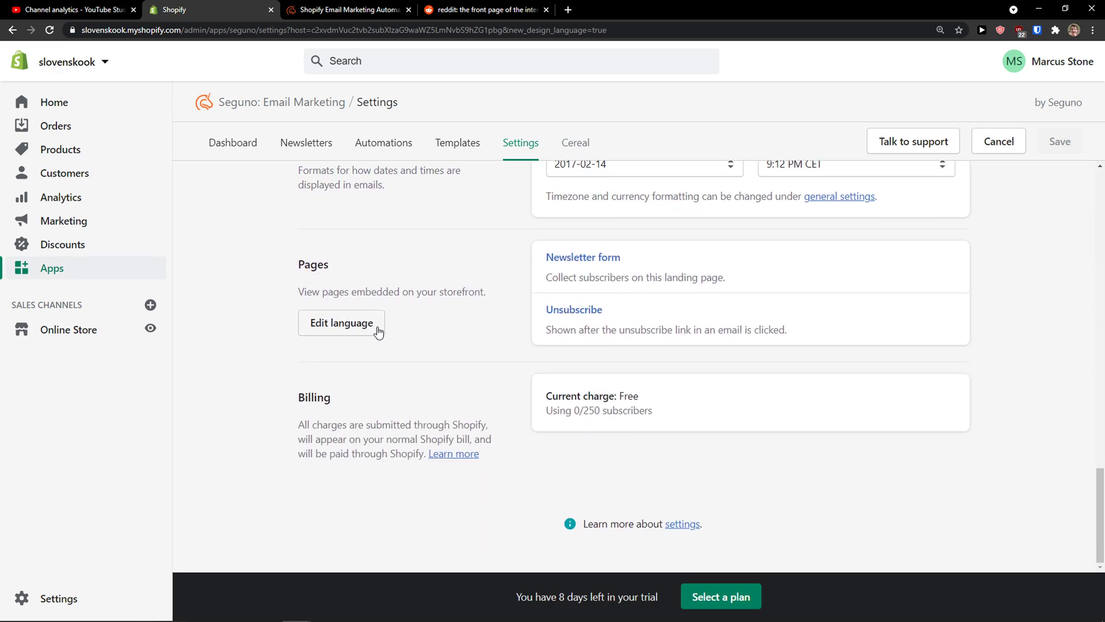
drag(638, 414, 491, 365)
click(624, 432)
drag(624, 432, 552, 392)
middle_click(575, 431)
View the SegunO's Cereal page with its video and Pour a bowl offer.
scroll(575, 431, up, 5)
click(575, 144)
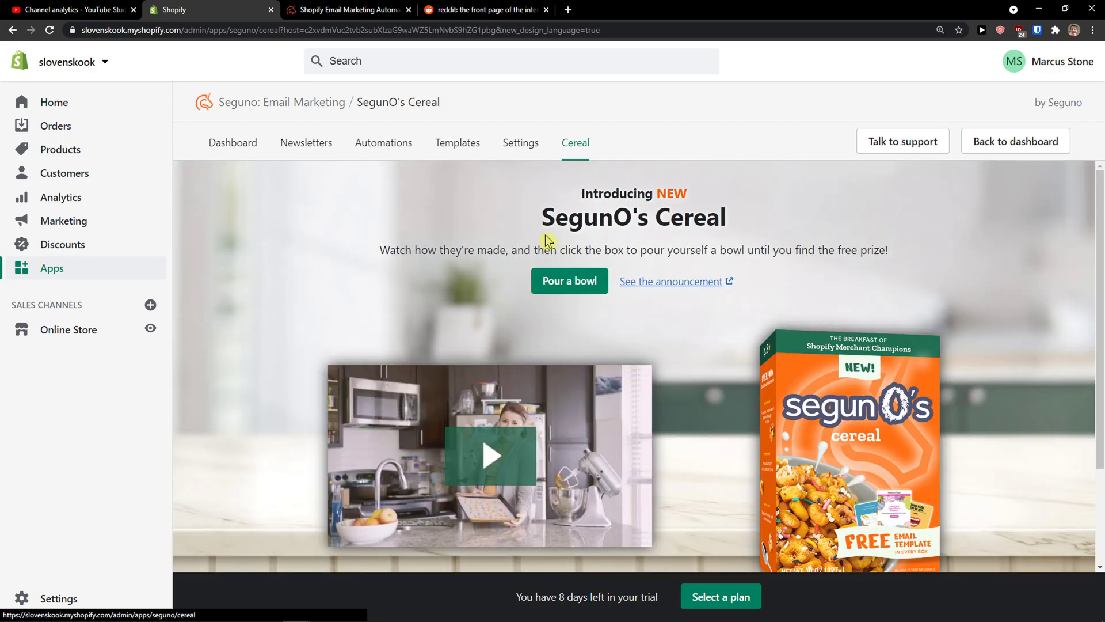
scroll(507, 310, down, 2)
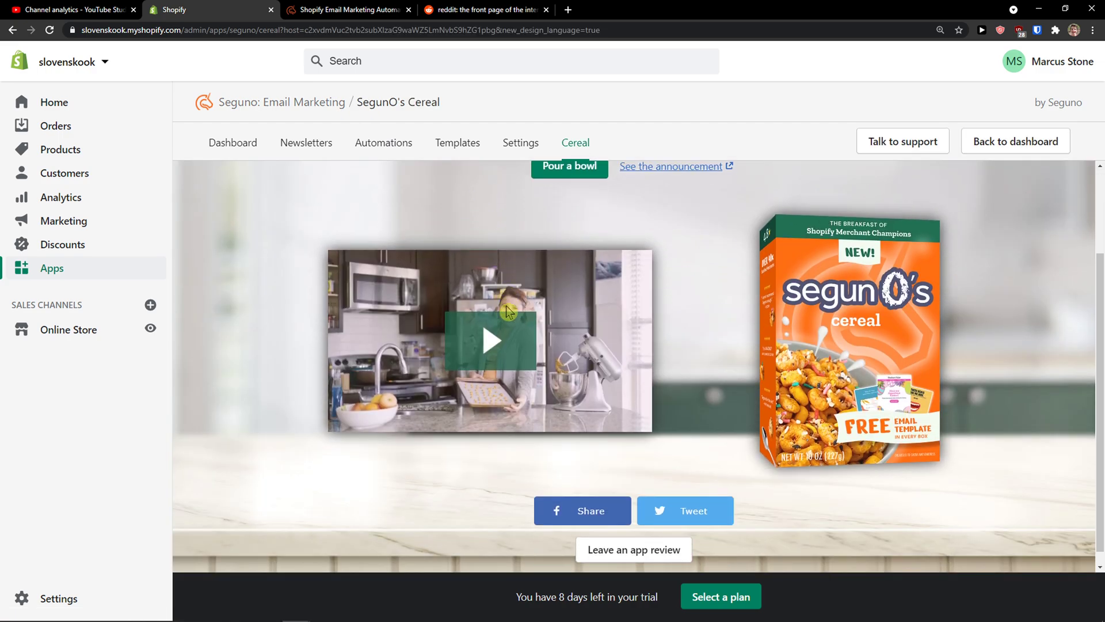
scroll(507, 367, up, 2)
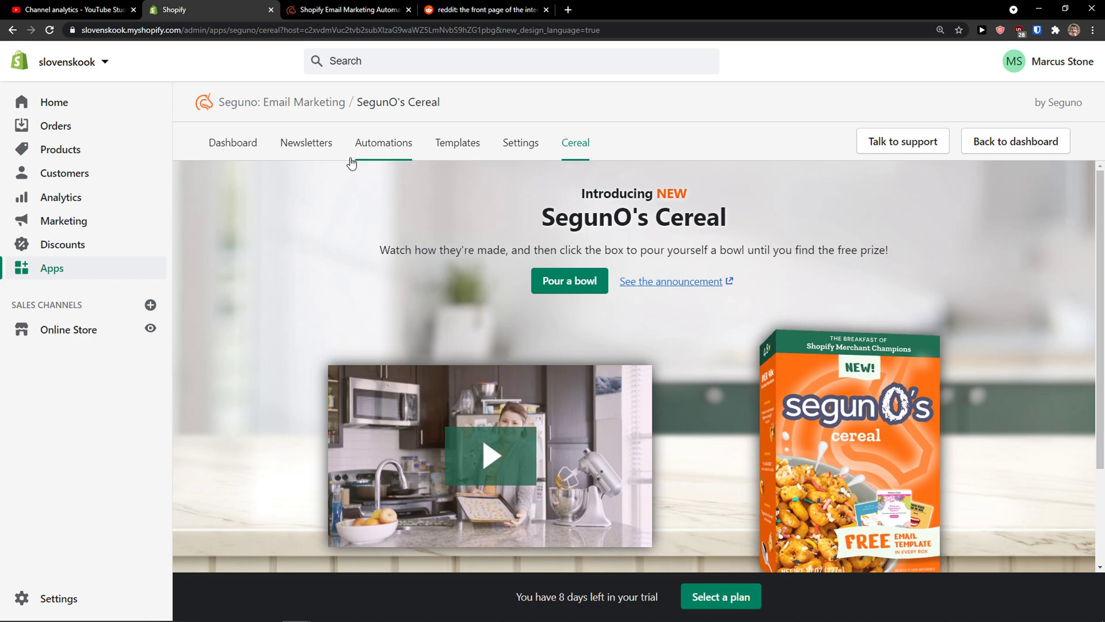
Return to the Newsletters page showing the trial mode and Spam Protect notices.
click(318, 145)
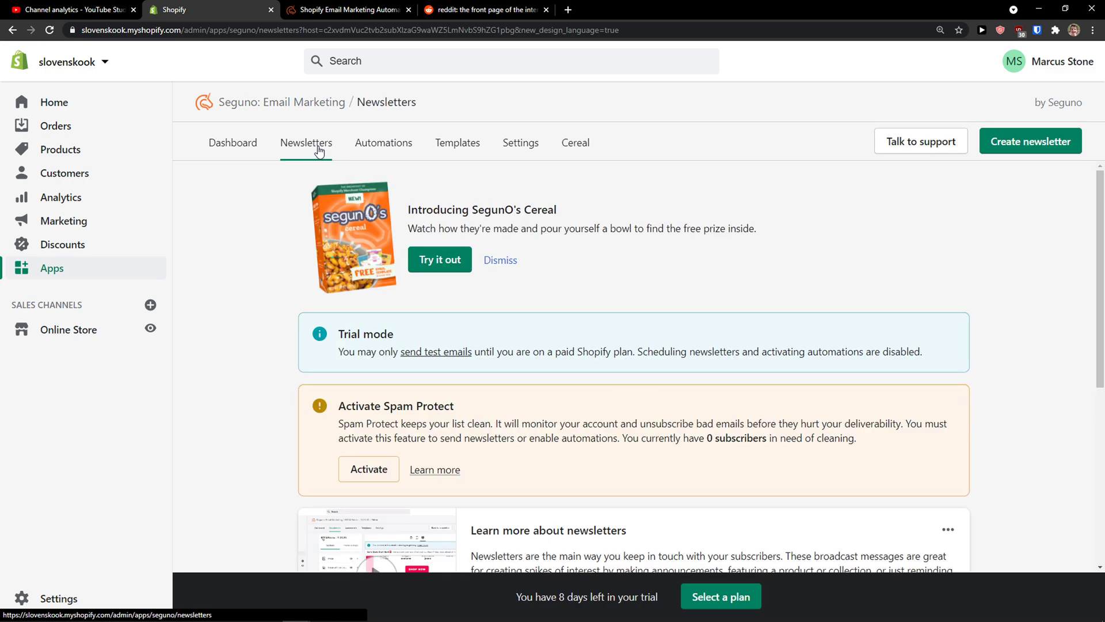